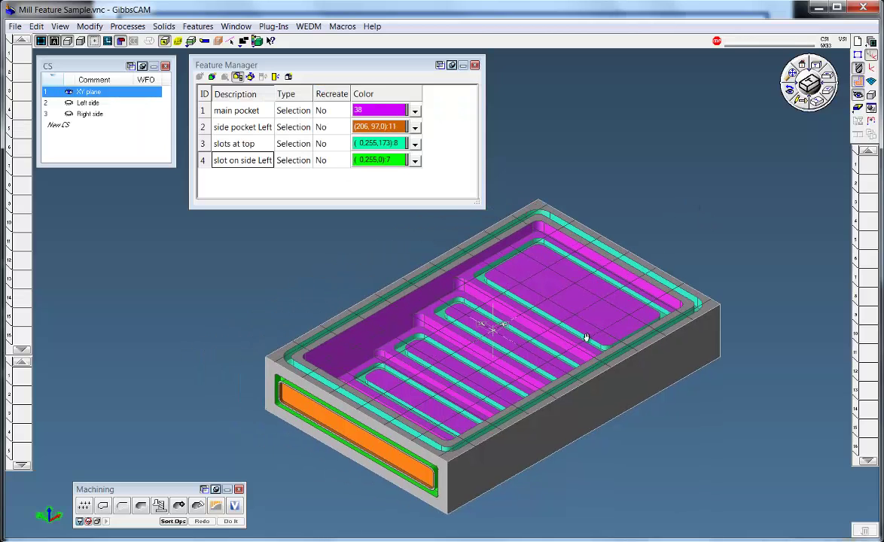
Step: Review the Left side, Right side and XY plane coordinate systems and highlight each of the four existing features on the part
{"action": "left_click", "coordinate": [88, 104]}
{"action": "left_click", "coordinate": [90, 114]}
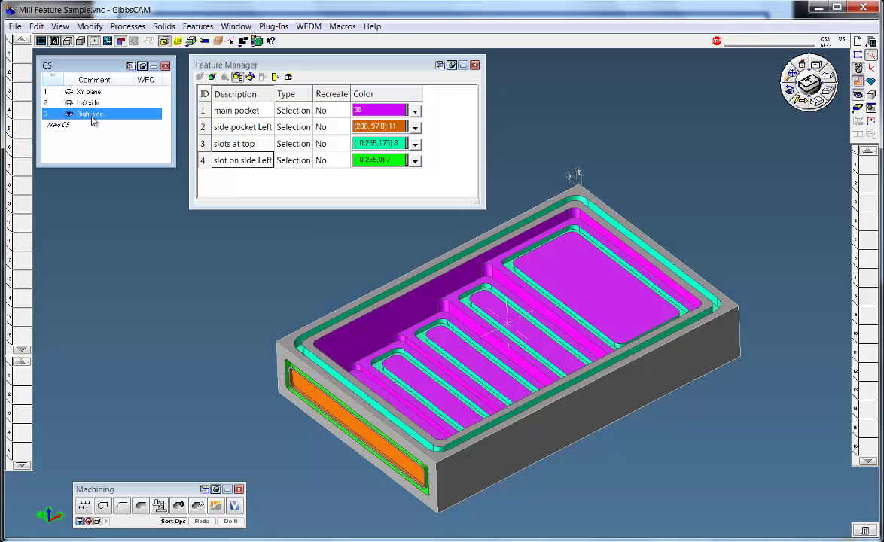
{"action": "left_click", "coordinate": [76, 103]}
{"action": "left_click", "coordinate": [79, 92]}
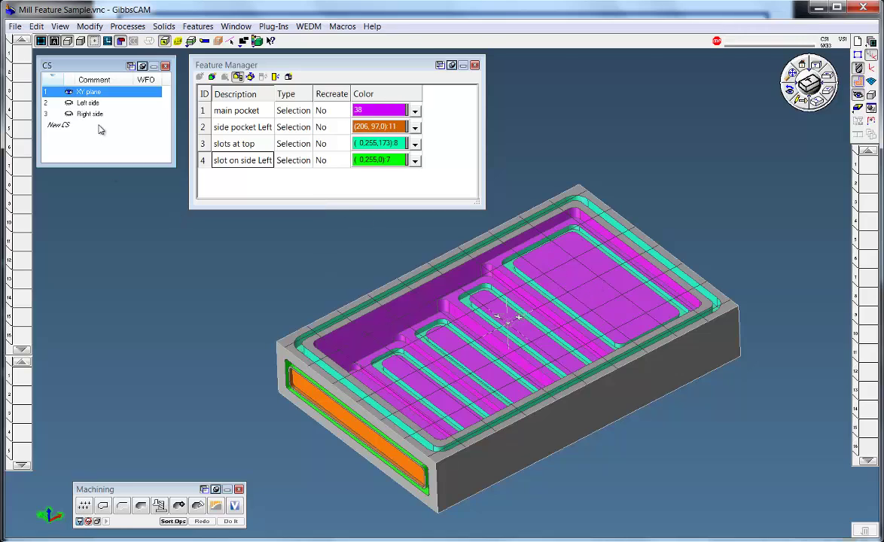
{"action": "left_click", "coordinate": [240, 114]}
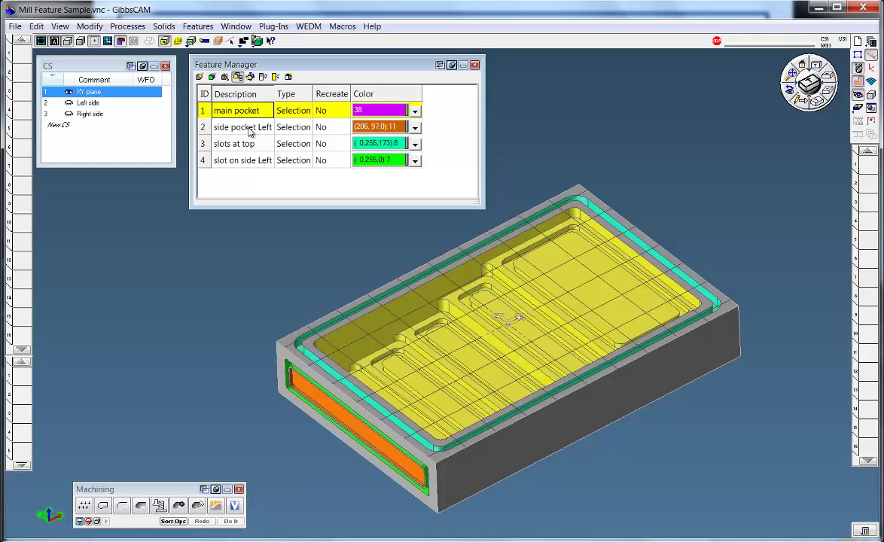
{"action": "left_click", "coordinate": [249, 131]}
{"action": "left_click", "coordinate": [249, 146]}
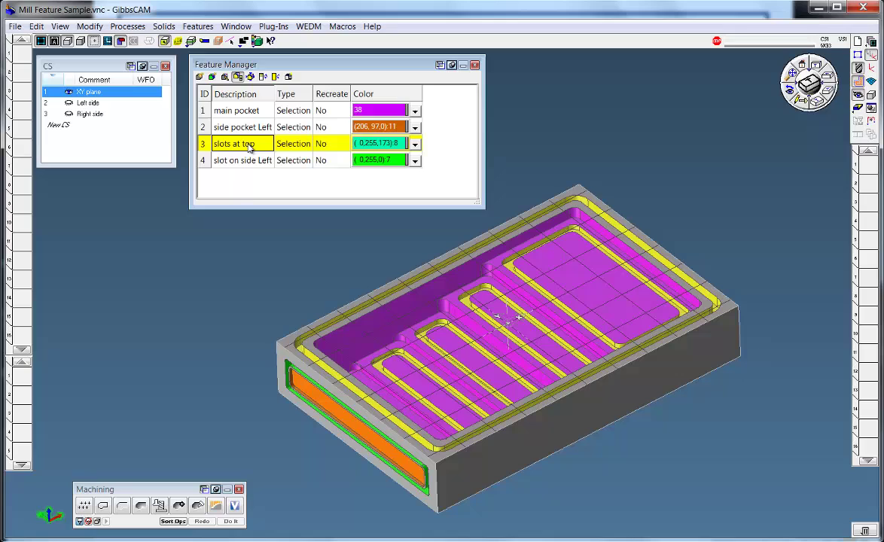
{"action": "left_click", "coordinate": [249, 161]}
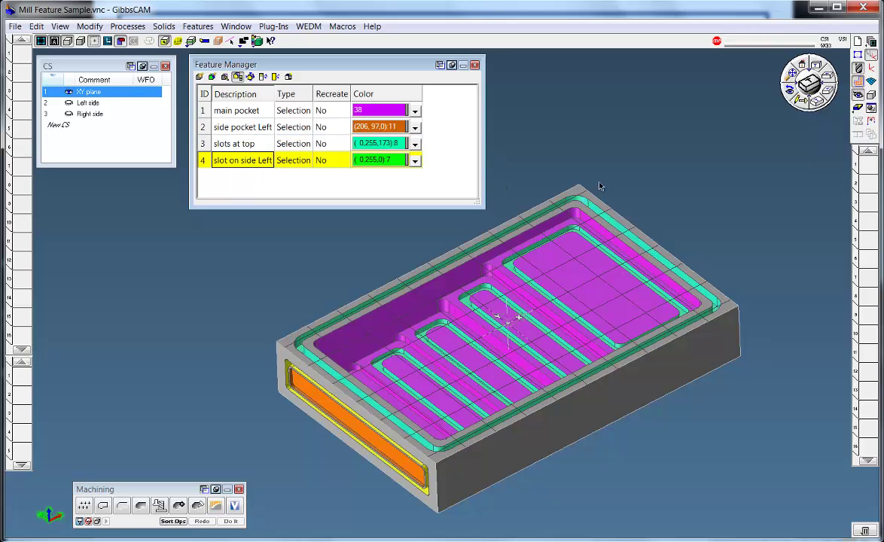
{"action": "left_click", "coordinate": [623, 216]}
Step: Select the floor of the pocket on the part's right end together with all the faces above it
{"action": "middle_click_drag", "start_coordinate": [623, 216], "coordinate": [620, 262]}
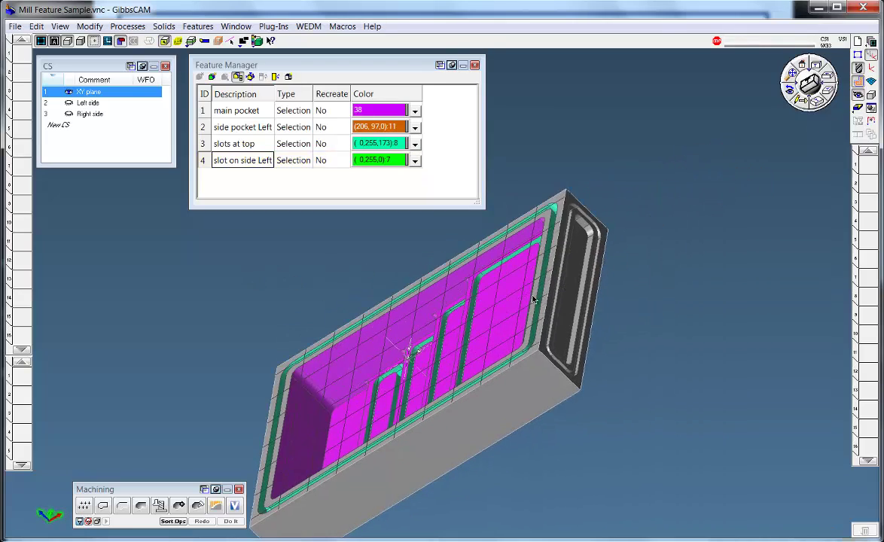
{"action": "scroll", "coordinate": [526, 299], "scroll_direction": "up", "scroll_amount": 5}
{"action": "left_click", "coordinate": [456, 286]}
{"action": "right_click", "coordinate": [453, 280]}
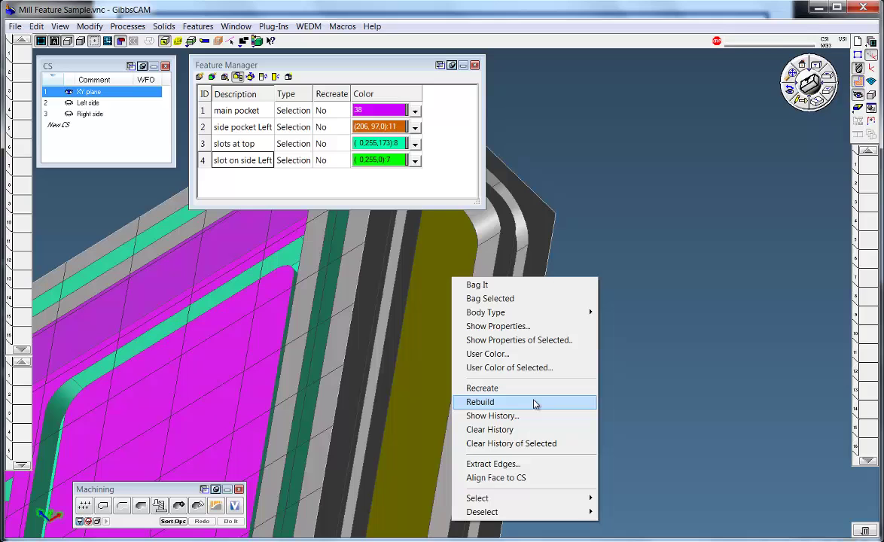
{"action": "mouse_move", "coordinate": [528, 499]}
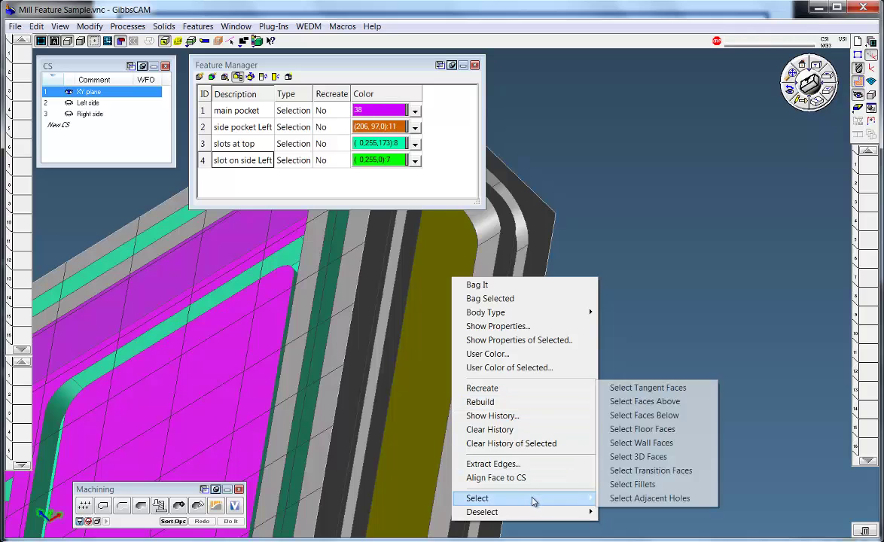
{"action": "left_click", "coordinate": [662, 405]}
Step: Create a feature named "pocket right side" from the selected pocket faces, using preset color 40
{"action": "middle_click_drag", "start_coordinate": [684, 397], "coordinate": [294, 229]}
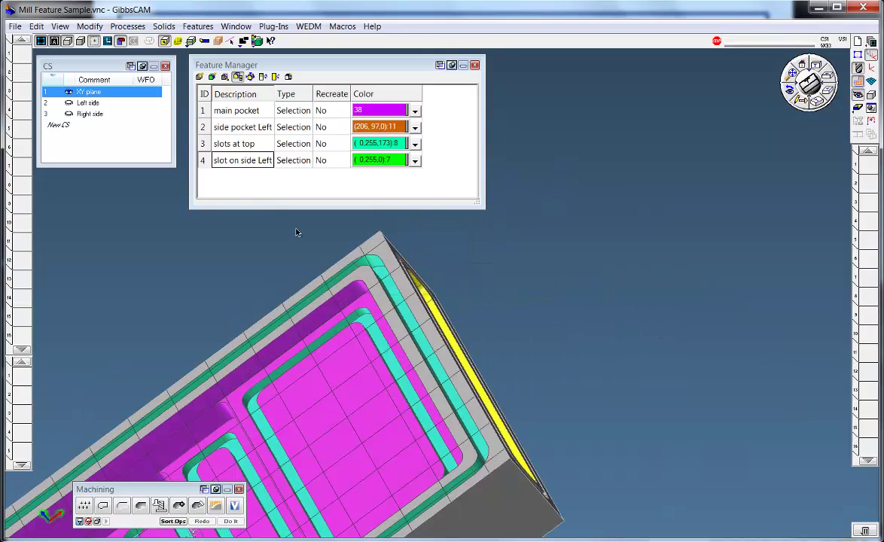
{"action": "left_click", "coordinate": [200, 78]}
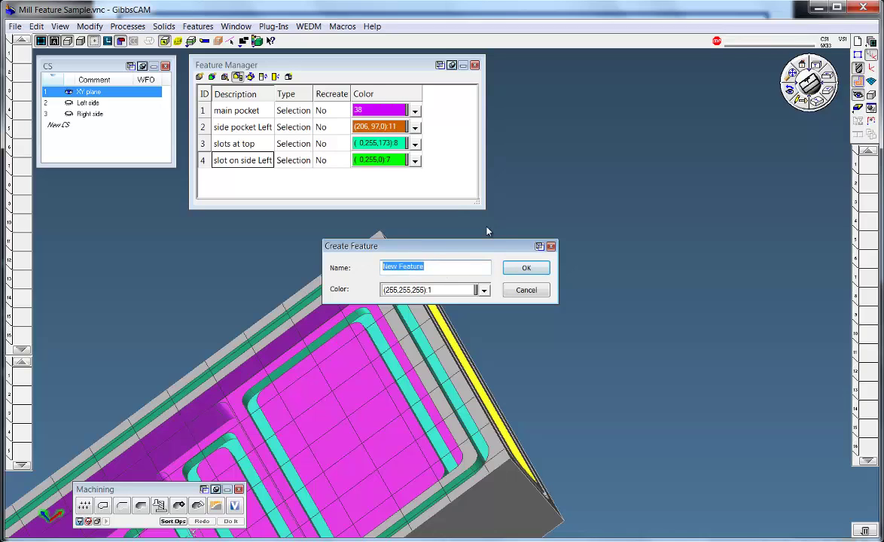
{"action": "type", "text": "pocket right side"}
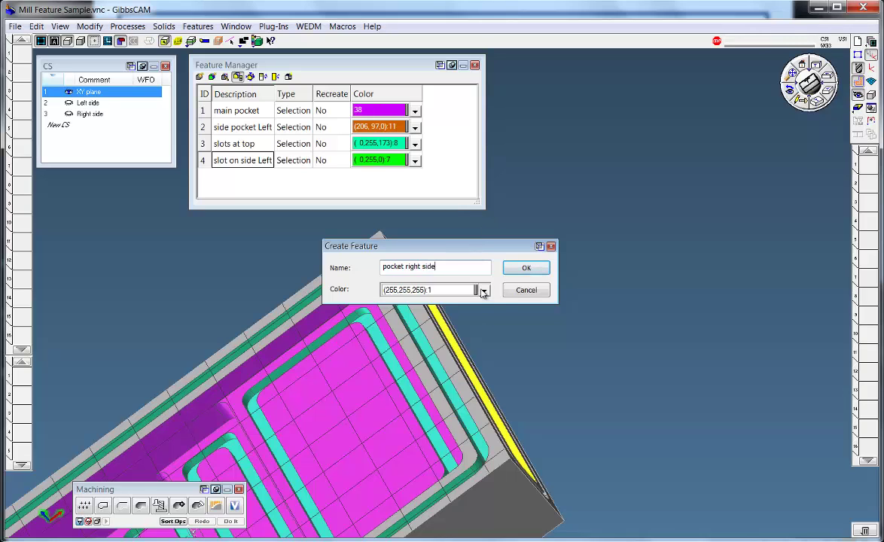
{"action": "left_click", "coordinate": [482, 291]}
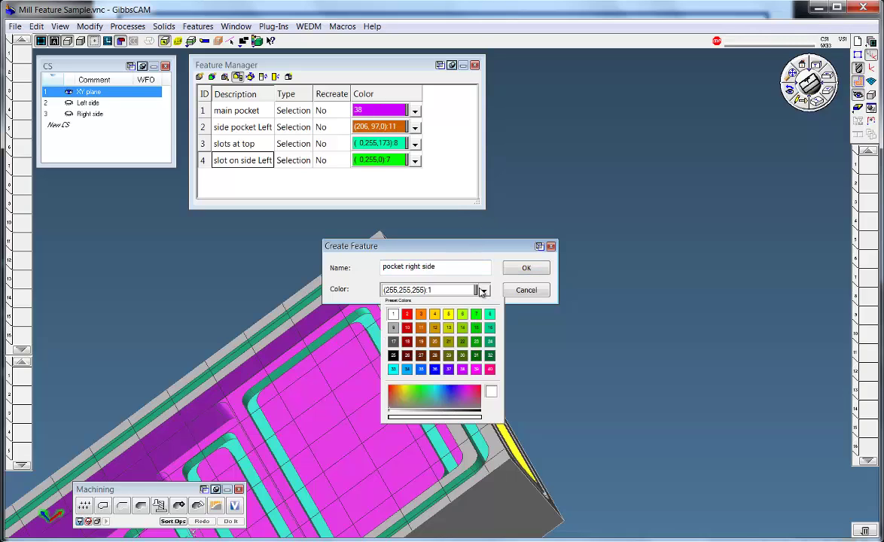
{"action": "left_click", "coordinate": [489, 369]}
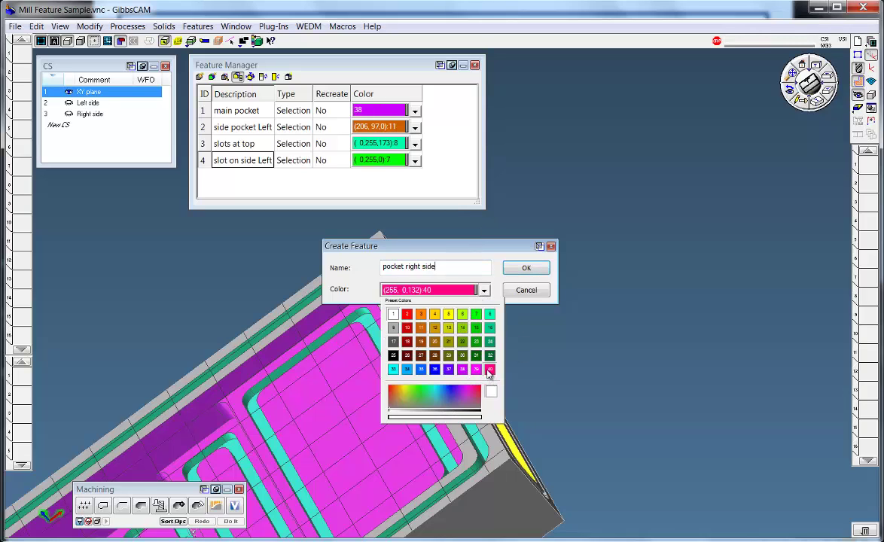
{"action": "left_click", "coordinate": [527, 269]}
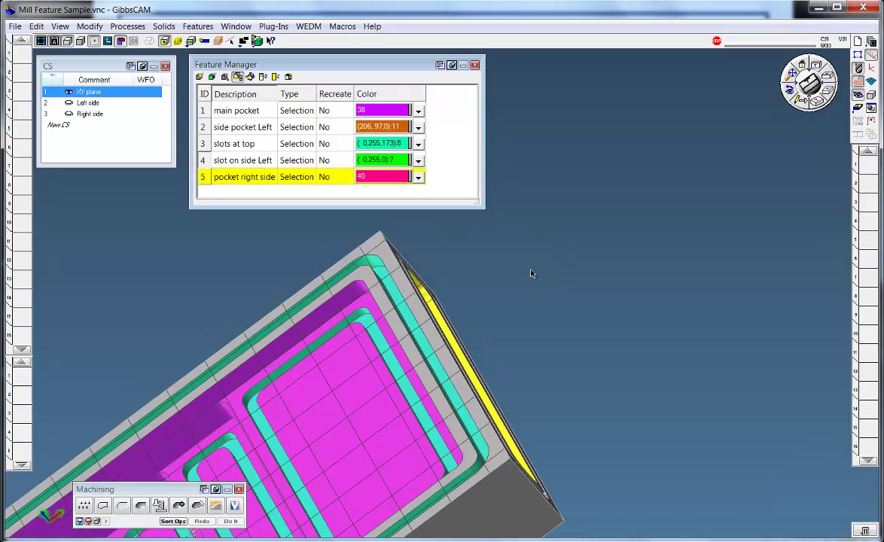
Step: Select the floor face of the slot surrounding the right-end pocket
{"action": "middle_click_drag", "start_coordinate": [497, 280], "coordinate": [188, 252]}
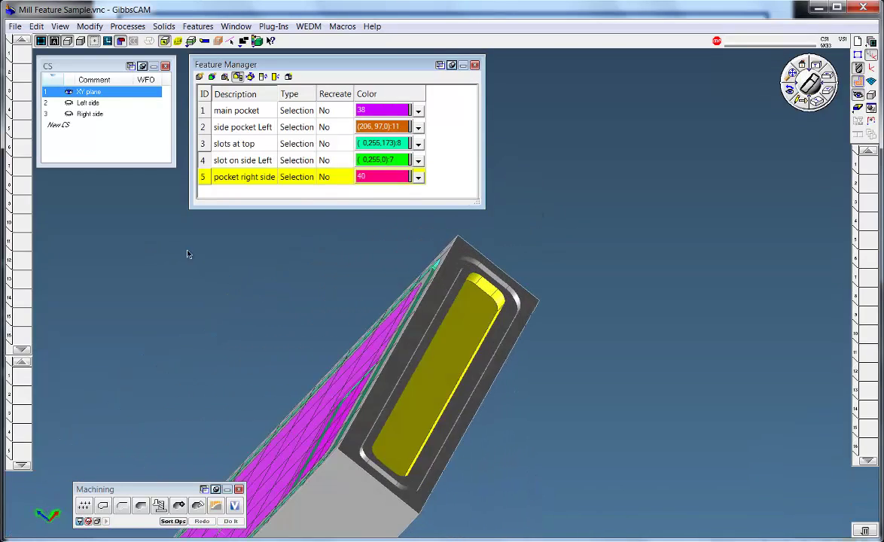
{"action": "scroll", "coordinate": [490, 289], "scroll_direction": "up", "scroll_amount": 3}
{"action": "scroll", "coordinate": [481, 284], "scroll_direction": "up", "scroll_amount": 2}
{"action": "left_click", "coordinate": [477, 282]}
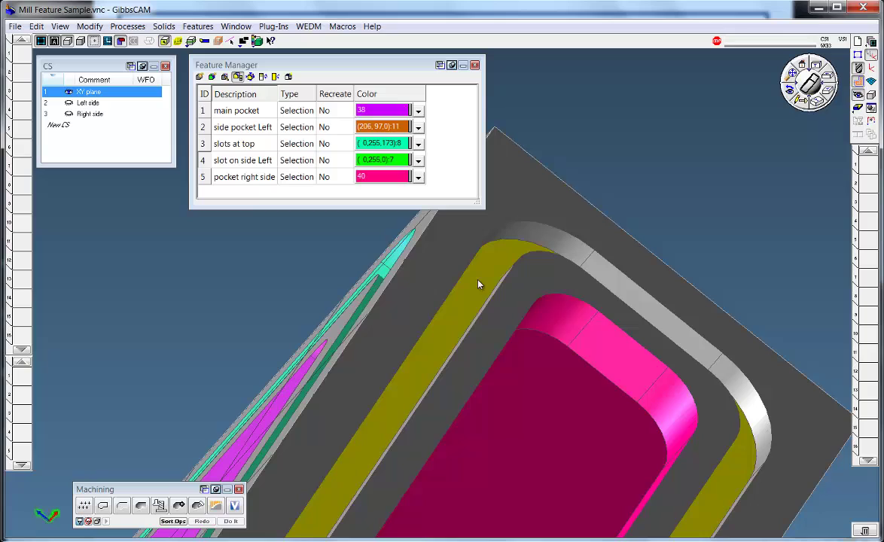
Step: Try to add the slot's walls to the selection by selecting the faces above its floor
{"action": "right_click", "coordinate": [475, 278]}
{"action": "mouse_move", "coordinate": [534, 496]}
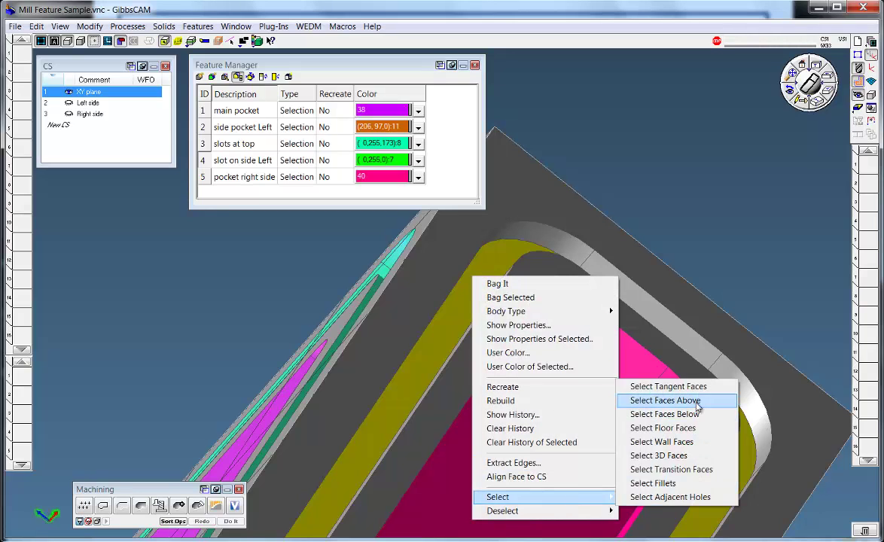
{"action": "left_click", "coordinate": [697, 404]}
{"action": "left_click", "coordinate": [498, 258]}
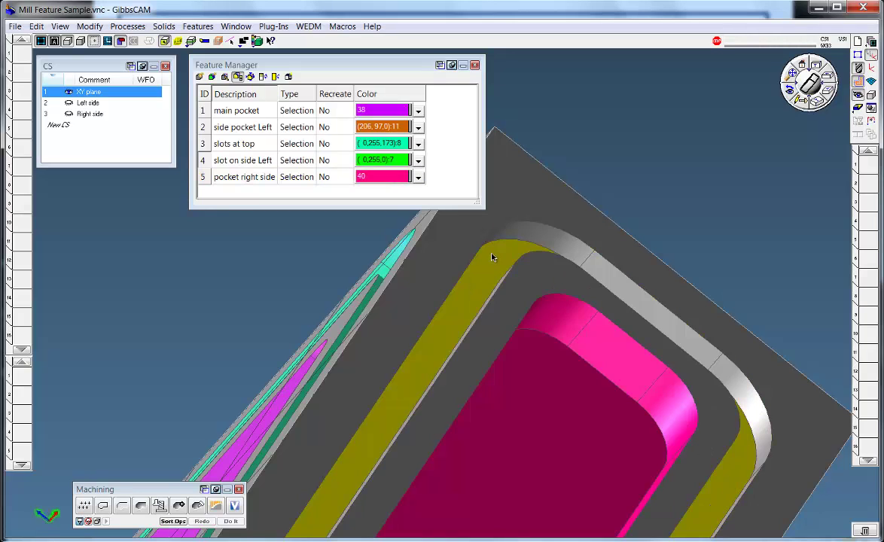
{"action": "right_click", "coordinate": [490, 253]}
{"action": "mouse_move", "coordinate": [568, 478]}
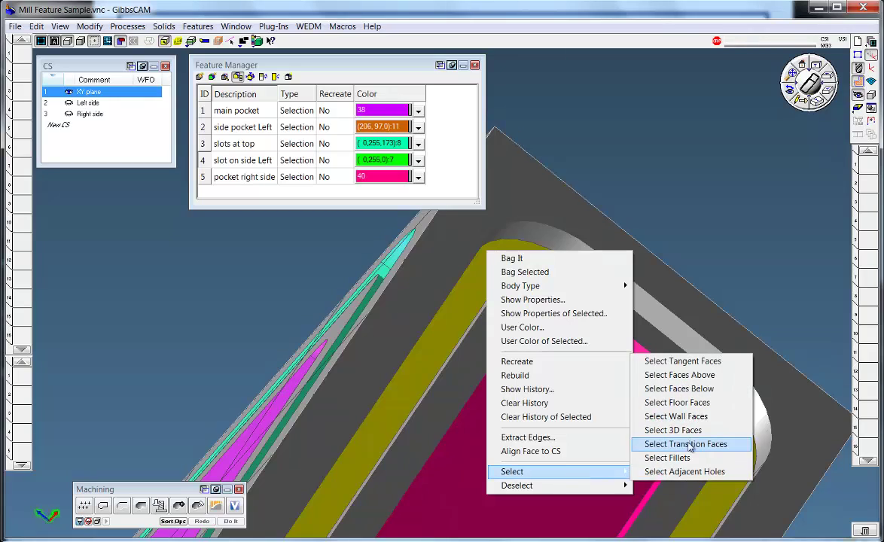
{"action": "left_click", "coordinate": [699, 374]}
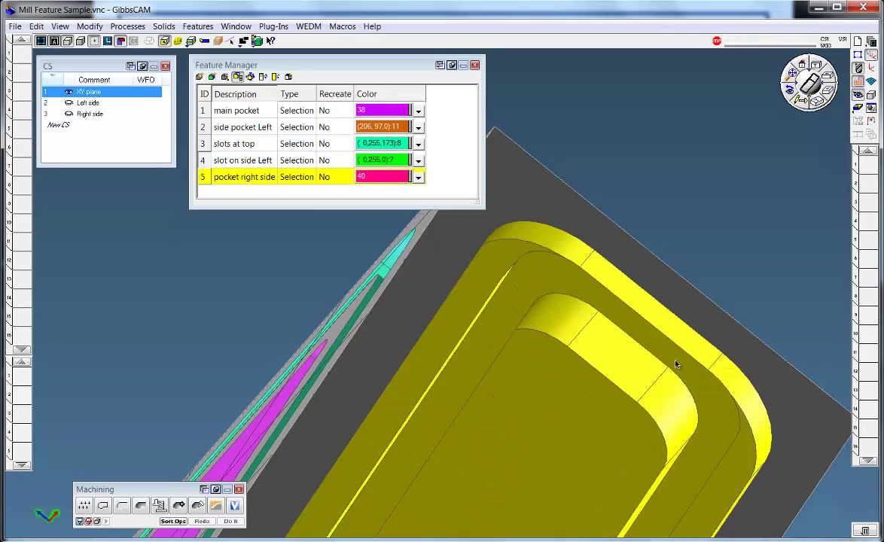
Step: Add the slot's inner and outer walls to the floor selection using tangent face selection on each wall
{"action": "middle_click_drag", "start_coordinate": [506, 273], "coordinate": [440, 296]}
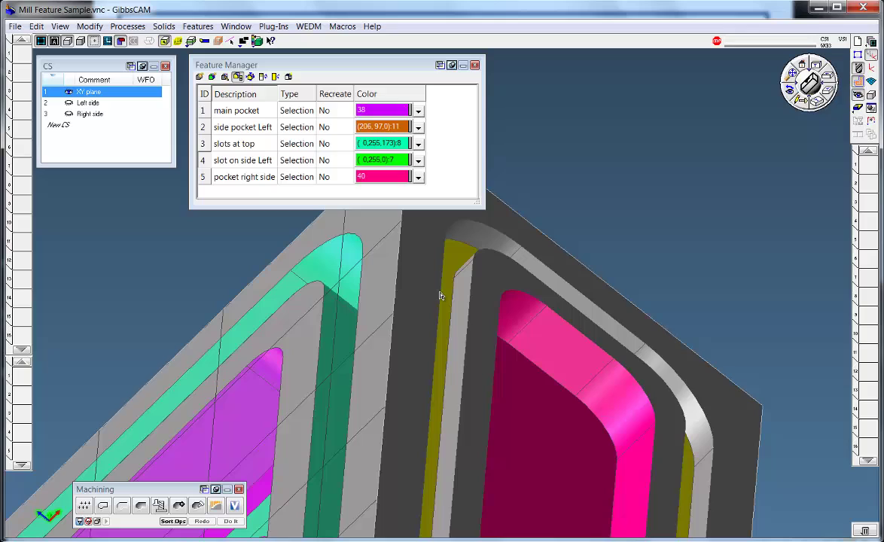
{"action": "right_click", "coordinate": [456, 292]}
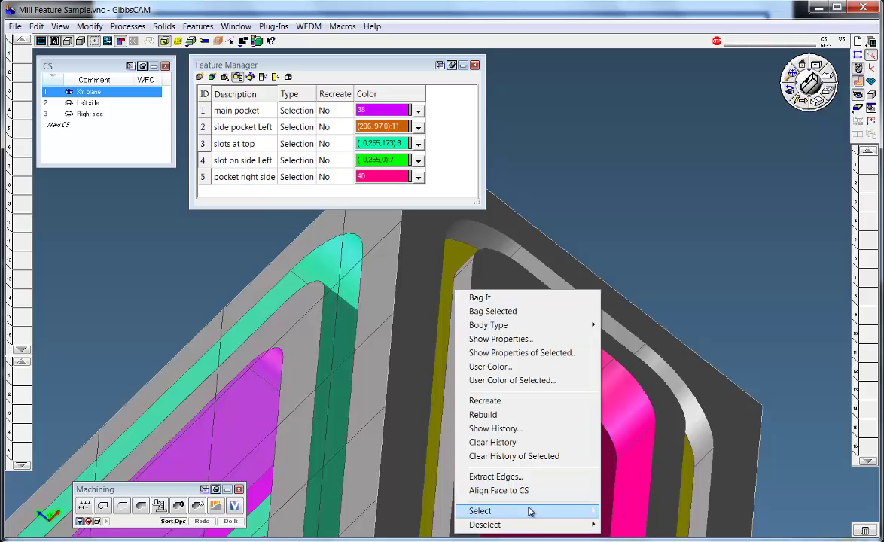
{"action": "mouse_move", "coordinate": [556, 512]}
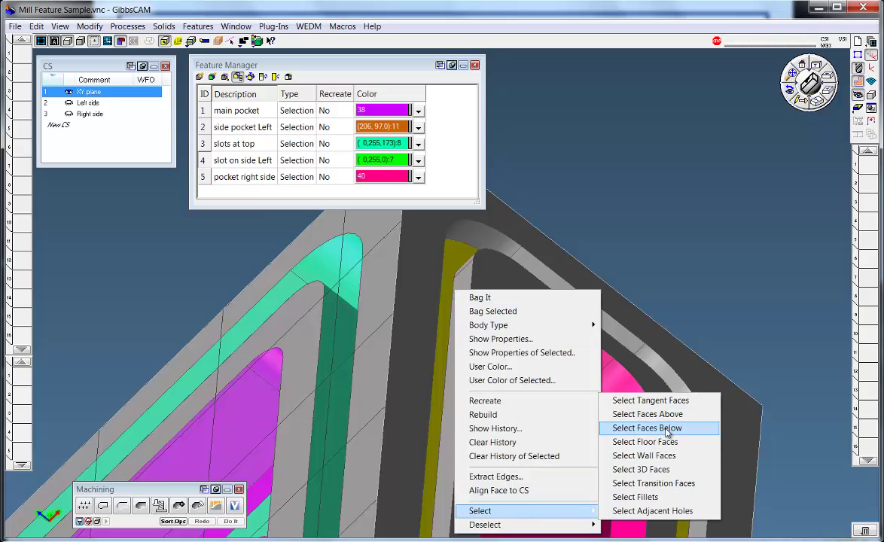
{"action": "left_click", "coordinate": [658, 400]}
{"action": "right_click", "coordinate": [474, 241]}
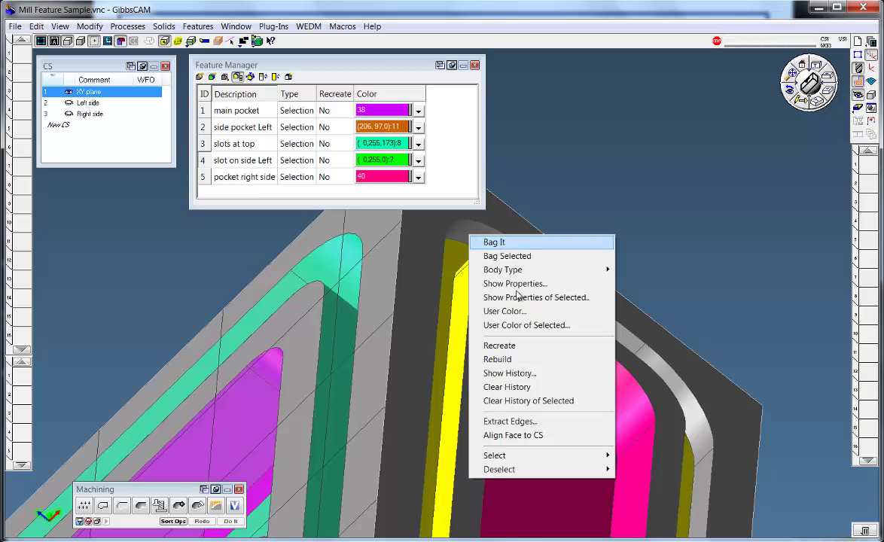
{"action": "mouse_move", "coordinate": [549, 456]}
{"action": "left_click", "coordinate": [647, 456]}
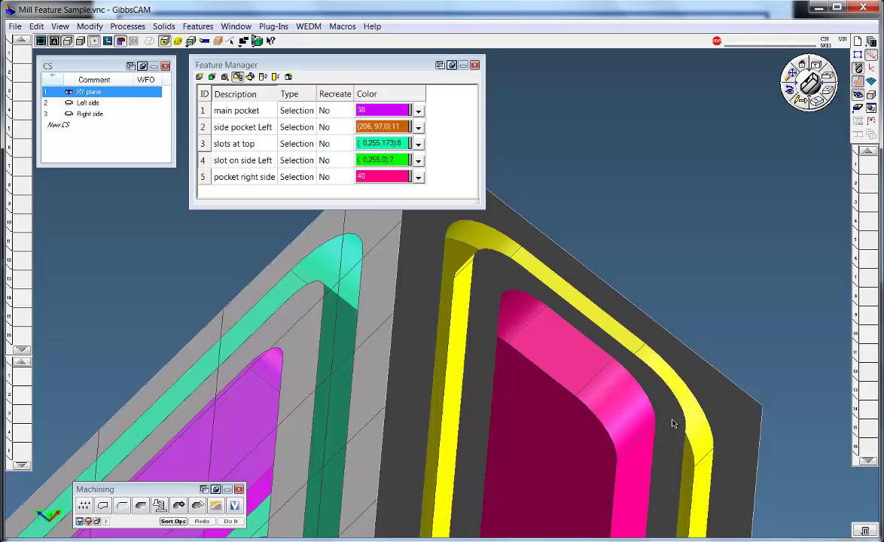
Step: Create a feature named "slot right side" from the selected slot faces, then clear the selection
{"action": "middle_click_drag", "start_coordinate": [615, 384], "coordinate": [399, 271]}
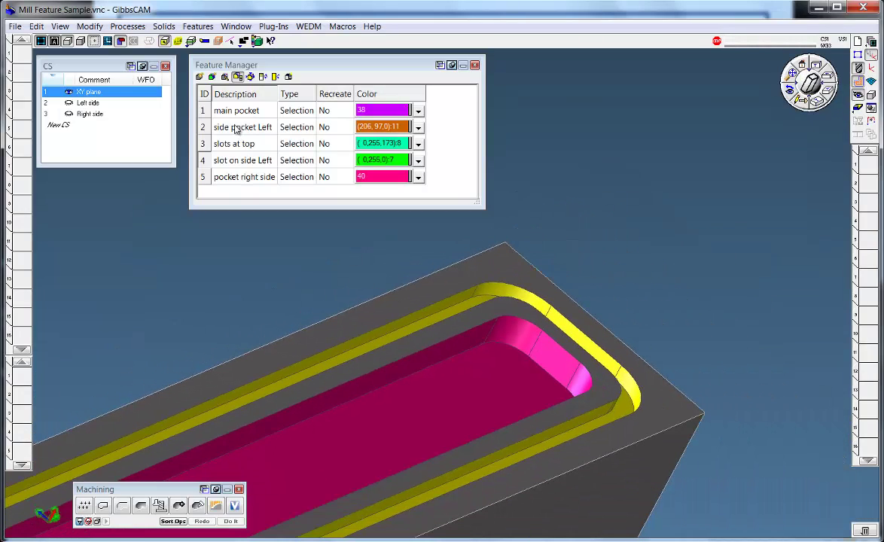
{"action": "left_click", "coordinate": [199, 76]}
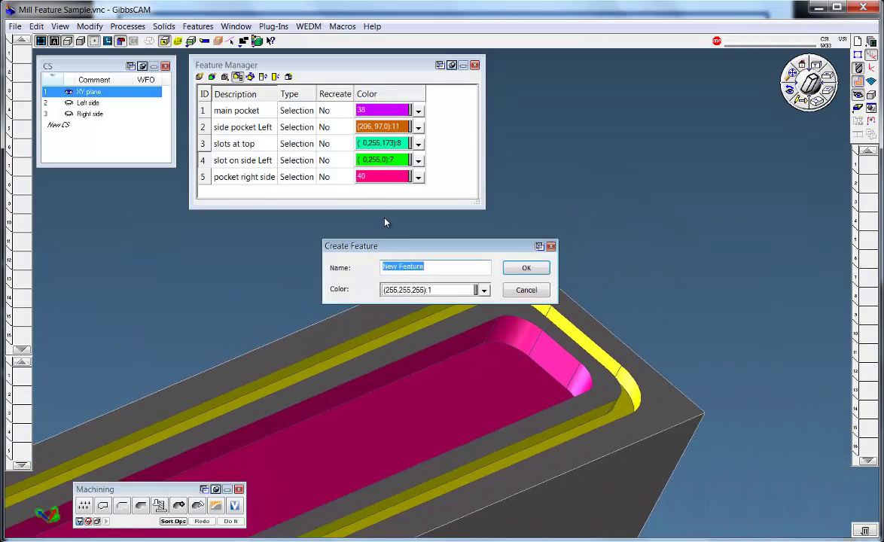
{"action": "type", "text": "slot"}
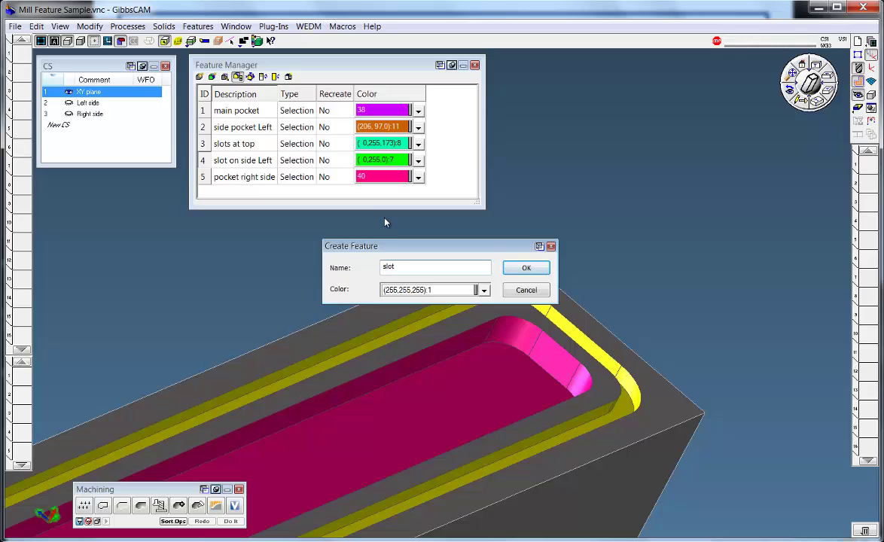
{"action": "type", "text": " n"}
{"action": "type", "text": "ight side"}
{"action": "left_click", "coordinate": [524, 267]}
{"action": "left_click", "coordinate": [630, 259]}
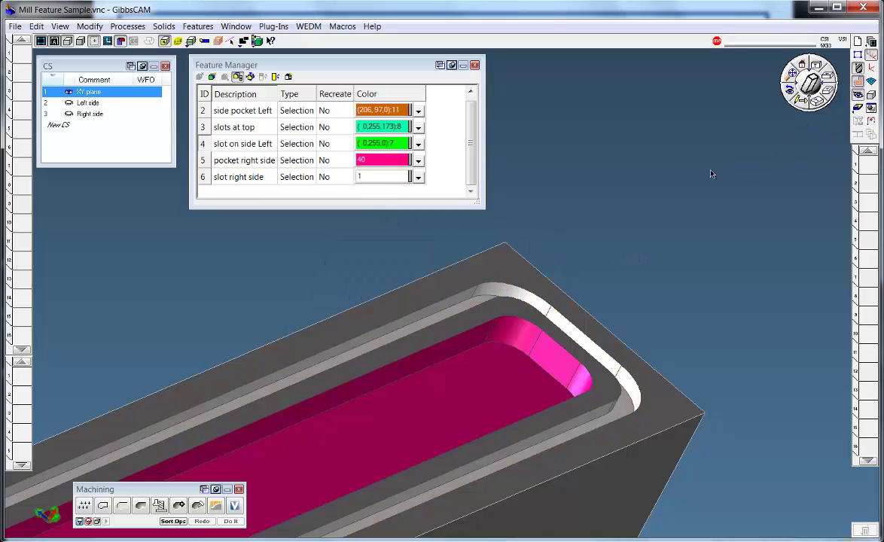
Step: Set the slot right side feature's color to preset 34 and highlight both right side features to check their faces
{"action": "left_click", "coordinate": [417, 177]}
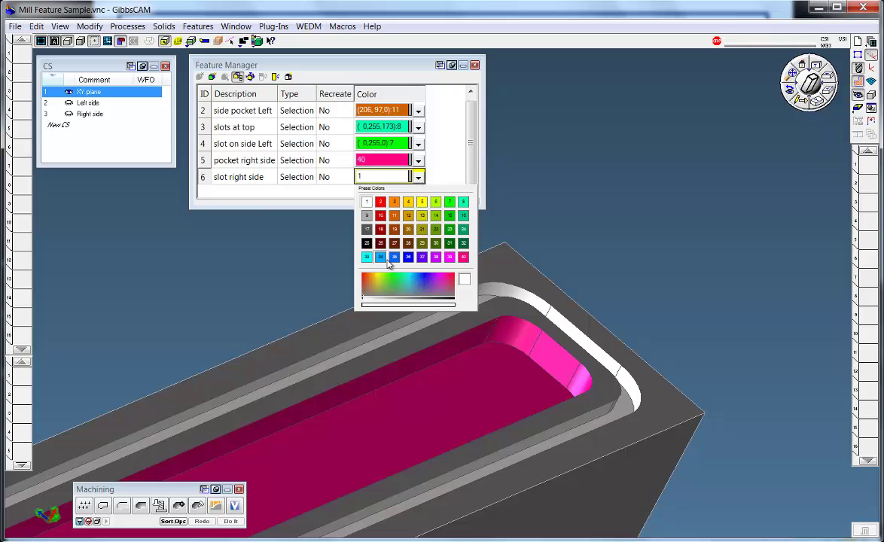
{"action": "left_click", "coordinate": [360, 242]}
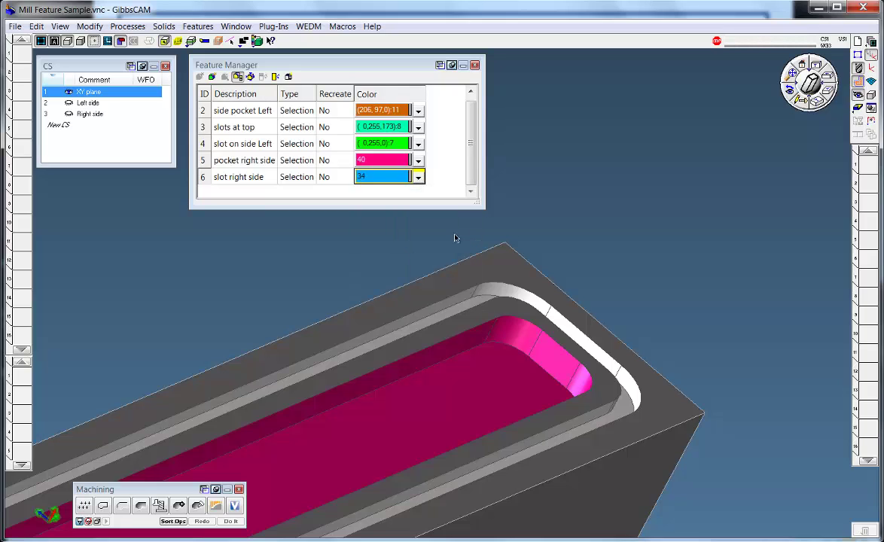
{"action": "left_click", "coordinate": [202, 176]}
{"action": "left_click", "coordinate": [204, 162]}
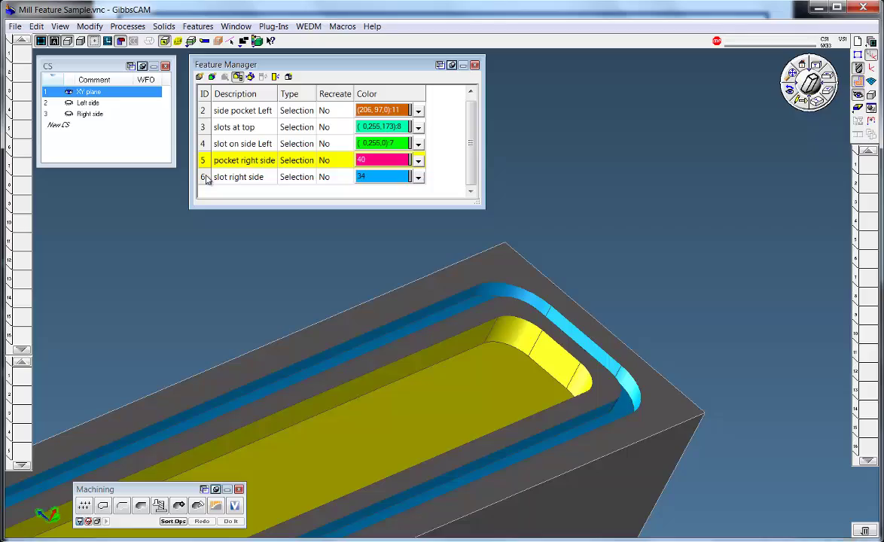
{"action": "left_click", "coordinate": [204, 175]}
Step: Return to the isometric view of the part and highlight the side pocket Left feature
{"action": "left_click", "coordinate": [815, 106]}
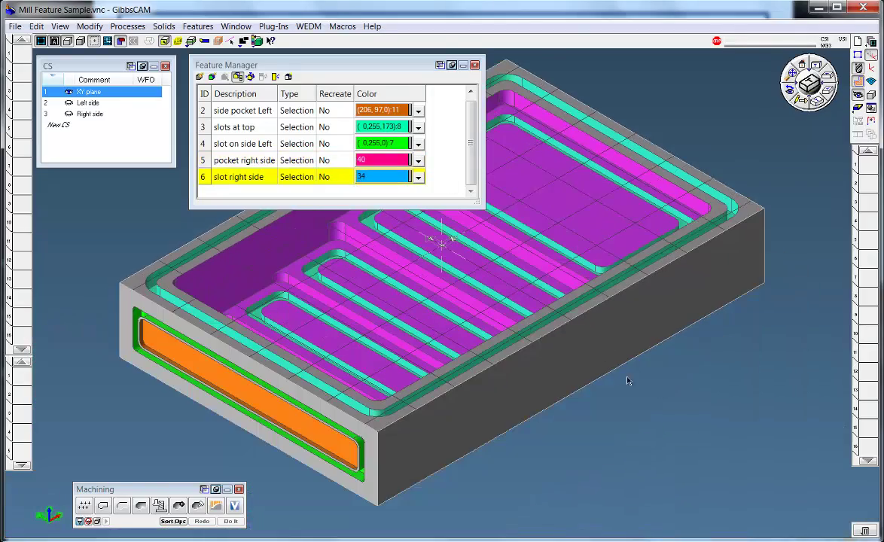
{"action": "middle_click_drag", "start_coordinate": [655, 335], "coordinate": [607, 461]}
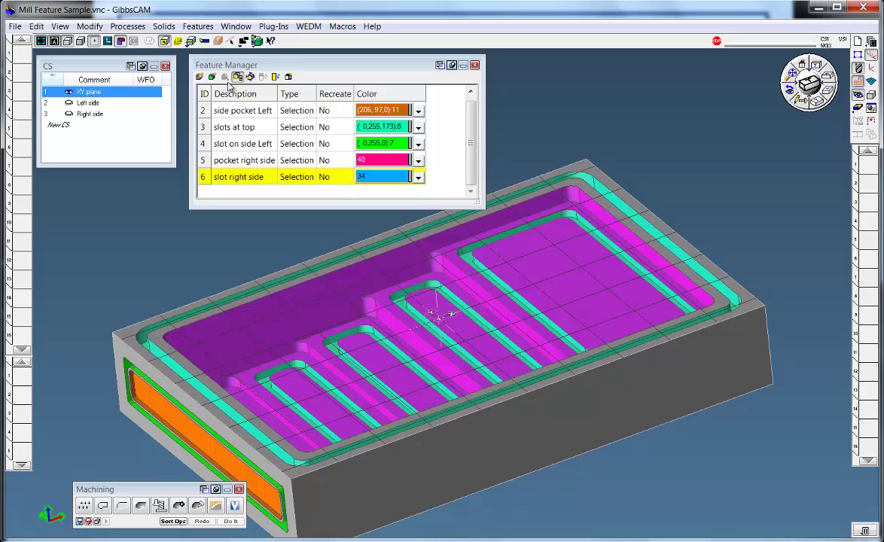
{"action": "left_click", "coordinate": [208, 113]}
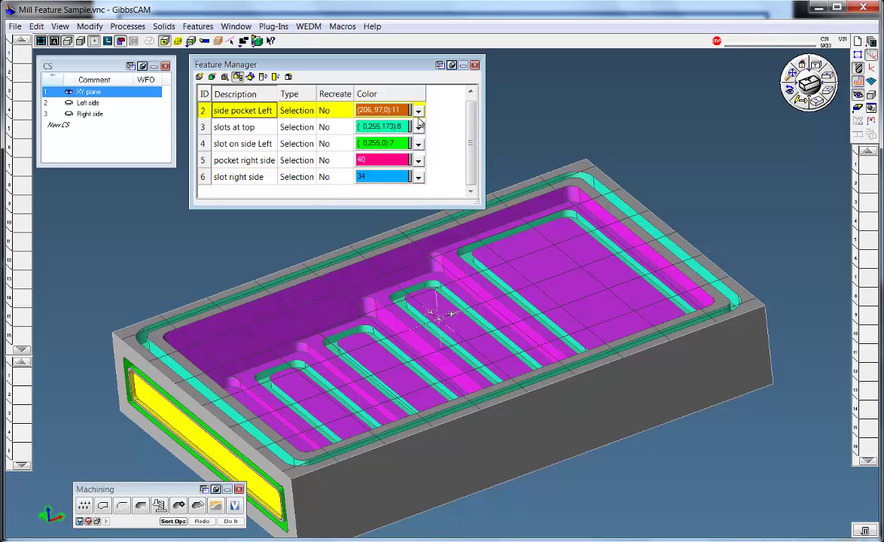
Step: Enlarge the Feature Manager to list all six features and add an Integer attribute column named "CS"
{"action": "scroll", "coordinate": [432, 143], "scroll_direction": "up", "scroll_amount": 1}
{"action": "left_click_drag", "start_coordinate": [478, 203], "coordinate": [477, 220]}
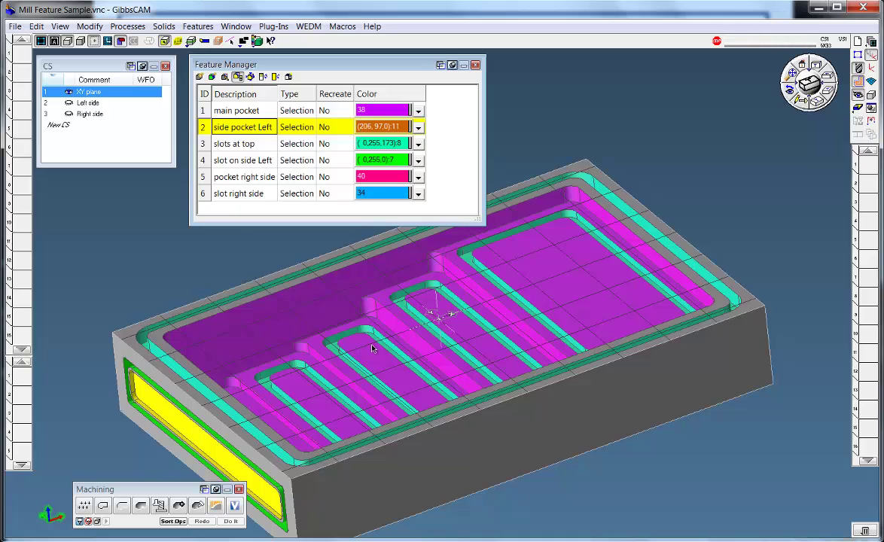
{"action": "left_click", "coordinate": [288, 78]}
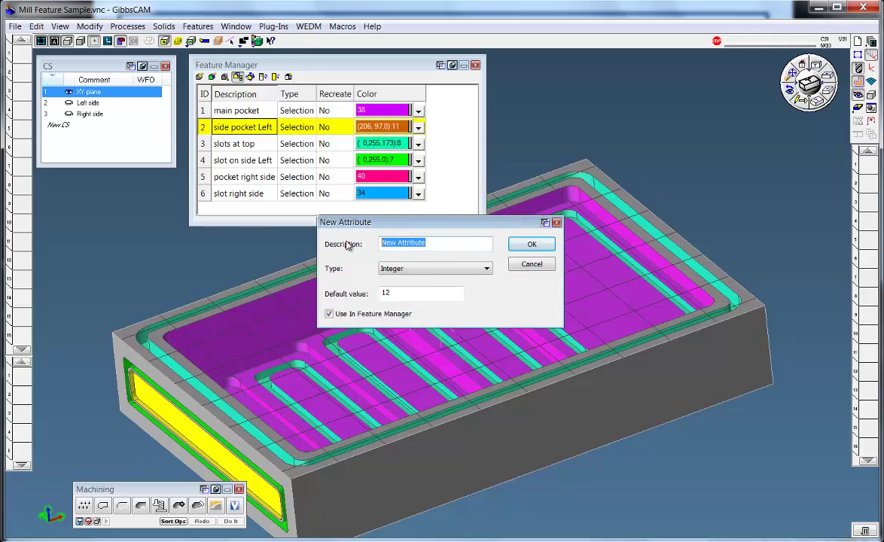
{"action": "type", "text": "CS"}
{"action": "left_click", "coordinate": [530, 244]}
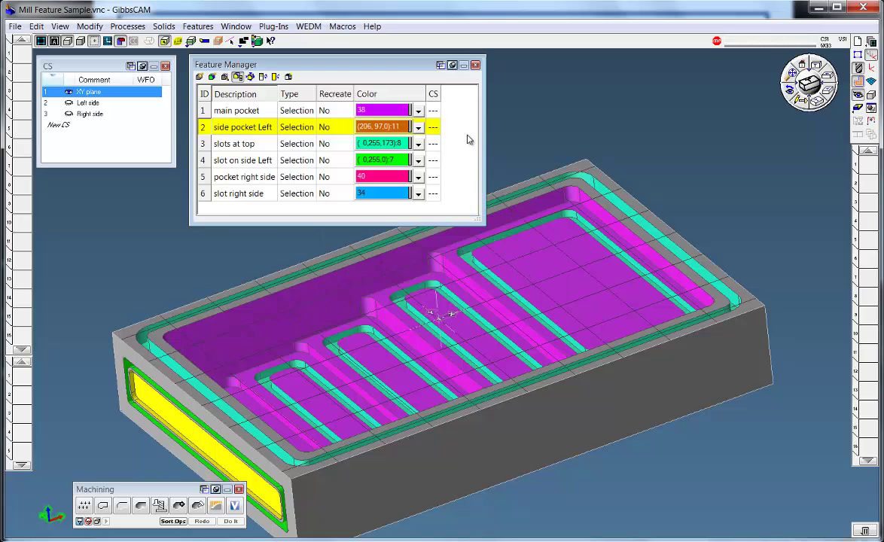
{"action": "left_click_drag", "start_coordinate": [441, 94], "coordinate": [446, 93]}
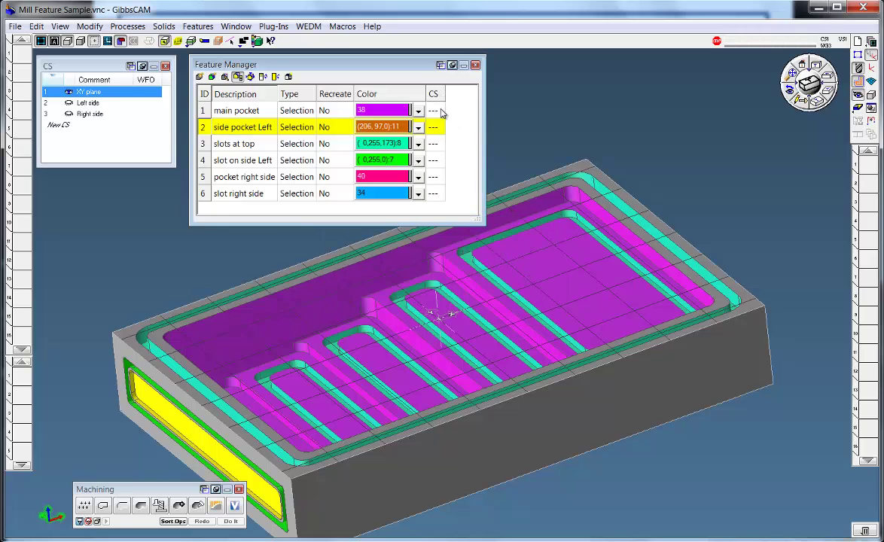
Step: Set the CS attribute to 1 for the main pocket and 2 for the side pocket Left feature
{"action": "left_click", "coordinate": [441, 112]}
{"action": "left_click", "coordinate": [437, 112]}
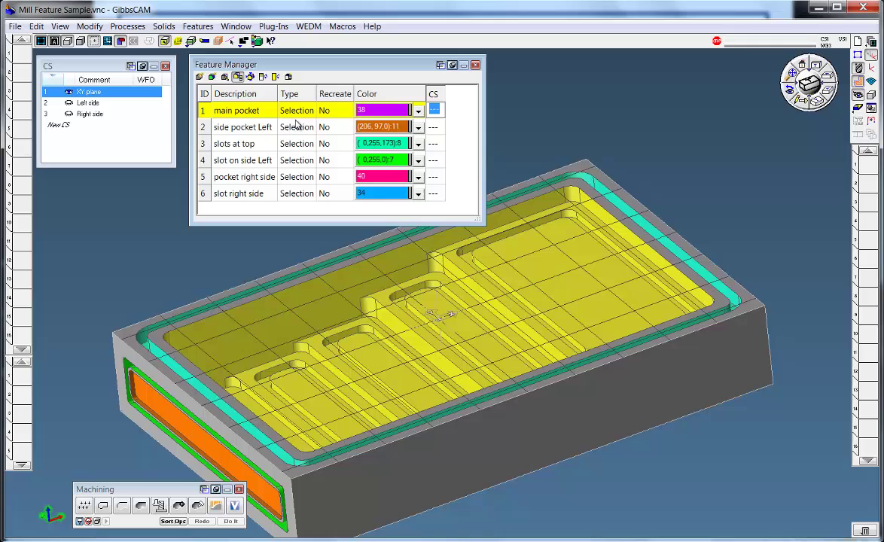
{"action": "type", "text": "1"}
{"action": "left_click", "coordinate": [441, 128]}
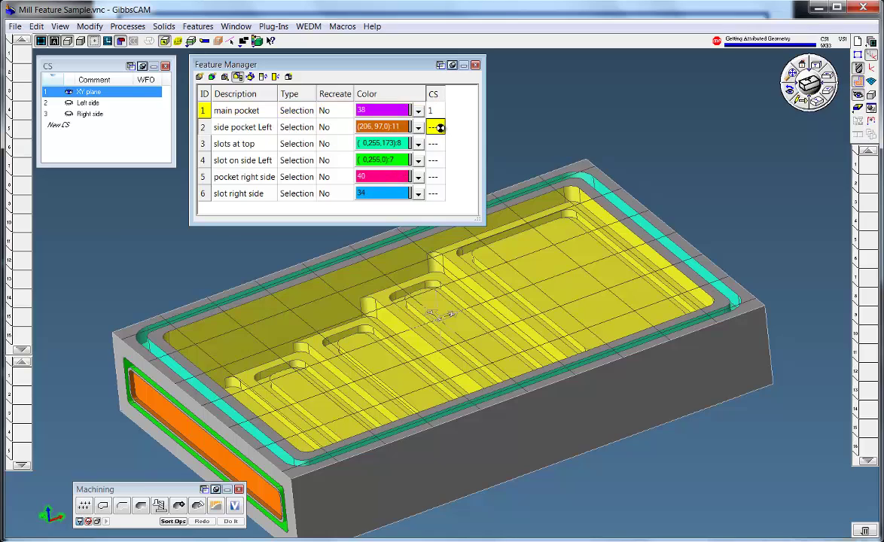
{"action": "left_click", "coordinate": [440, 133]}
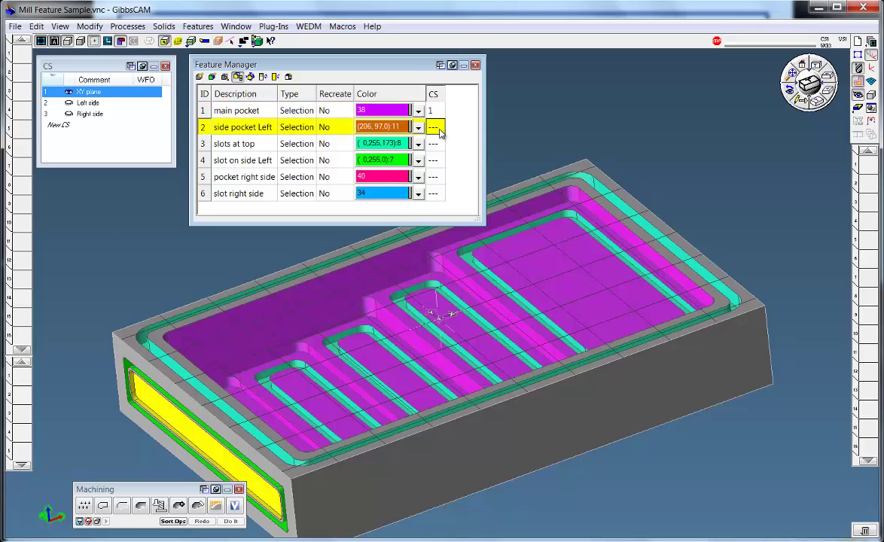
{"action": "left_click", "coordinate": [438, 127]}
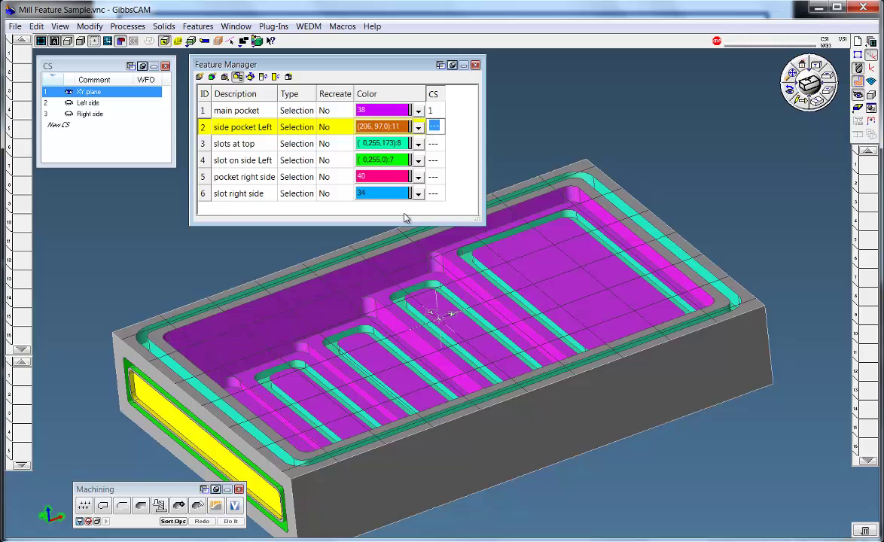
{"action": "type", "text": "2"}
Step: Set the CS attribute to 1 for the slots at top and 2 for the slot on side Left feature
{"action": "left_click", "coordinate": [436, 144]}
{"action": "left_click", "coordinate": [435, 143]}
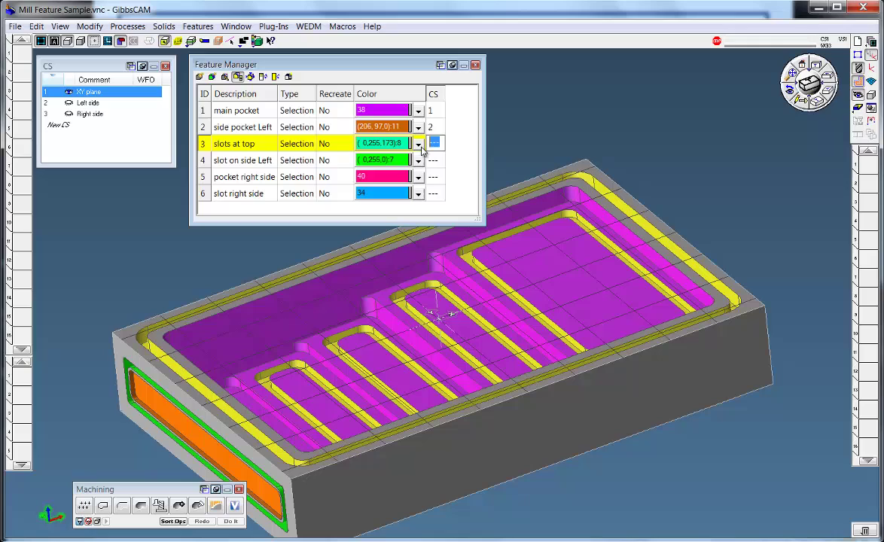
{"action": "type", "text": "1"}
{"action": "left_click", "coordinate": [437, 160]}
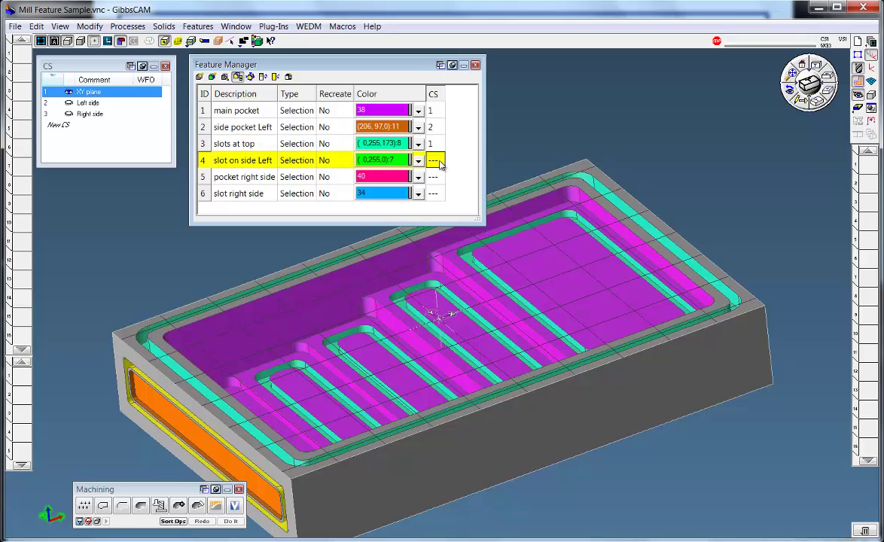
{"action": "left_click", "coordinate": [438, 161]}
{"action": "type", "text": "2"}
Step: Set the CS attribute to 3 for both the pocket right side and slot right side features
{"action": "left_click", "coordinate": [438, 176]}
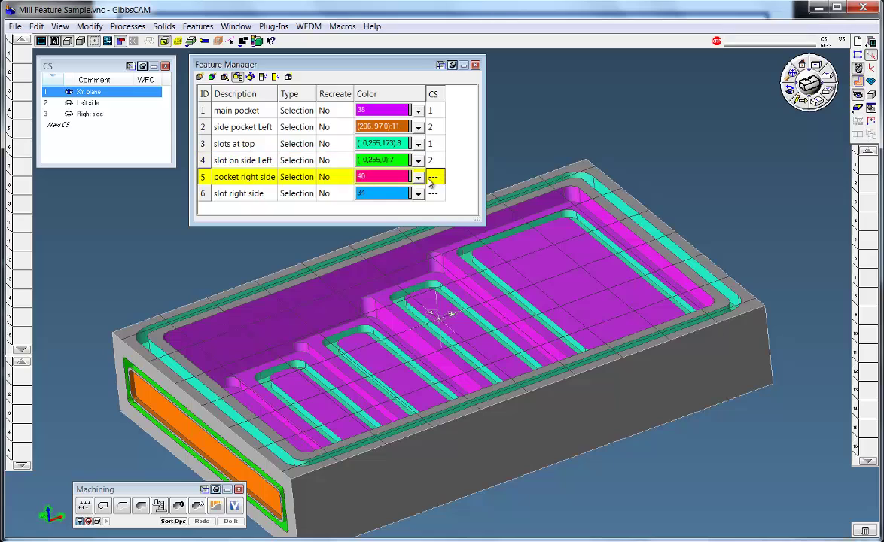
{"action": "left_click", "coordinate": [439, 179]}
{"action": "type", "text": "3"}
{"action": "left_click", "coordinate": [442, 195]}
{"action": "left_click", "coordinate": [441, 197]}
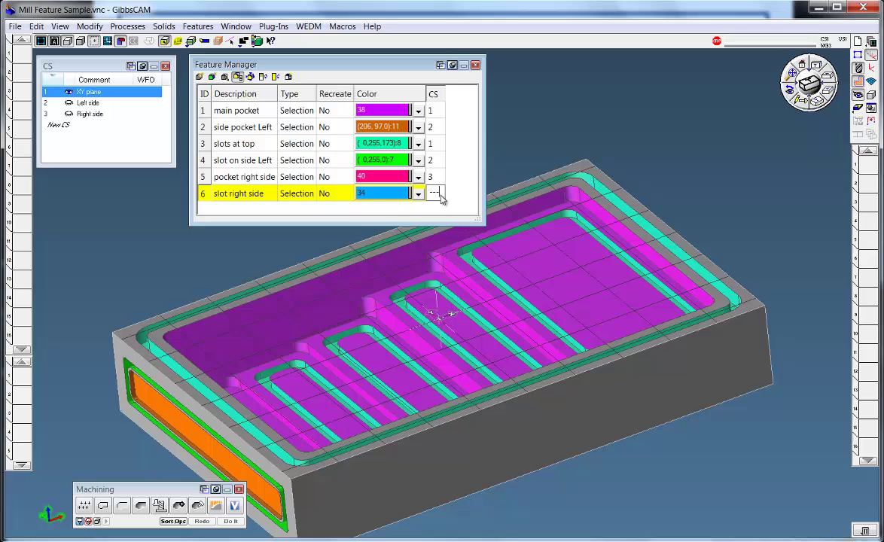
{"action": "type", "text": "3"}
{"action": "key", "text": "Return"}
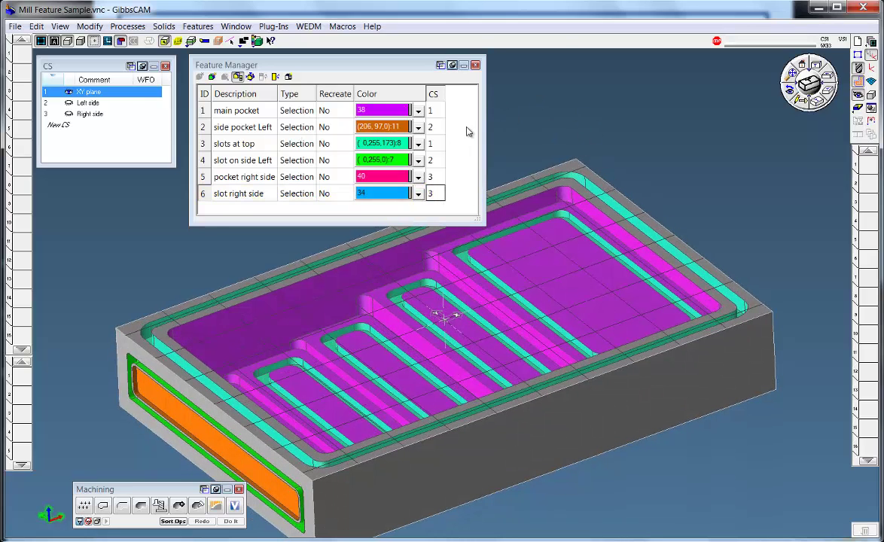
Step: Load the saved feature milling process ".25 dia EM Hit Flats Finish pocket.PRC" and open its roughing process settings
{"action": "left_click", "coordinate": [127, 25]}
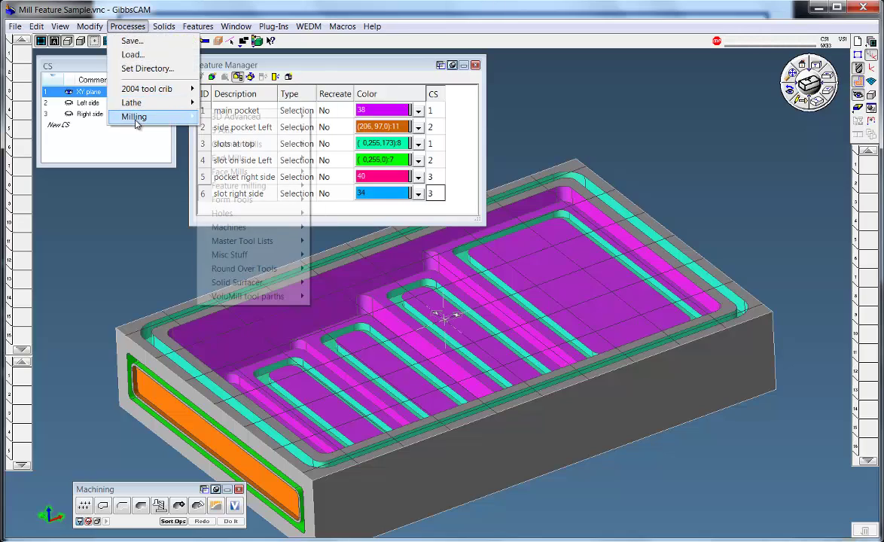
{"action": "mouse_move", "coordinate": [171, 116]}
{"action": "mouse_move", "coordinate": [255, 186]}
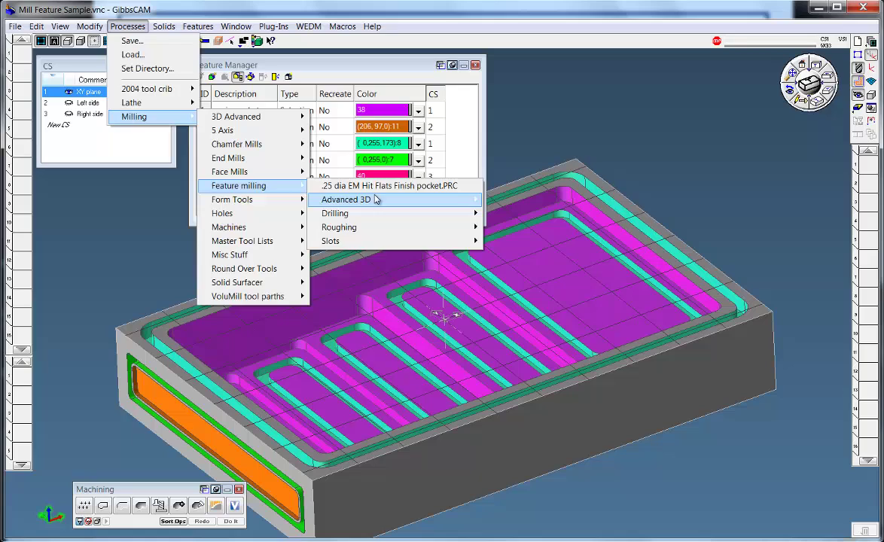
{"action": "left_click", "coordinate": [346, 186]}
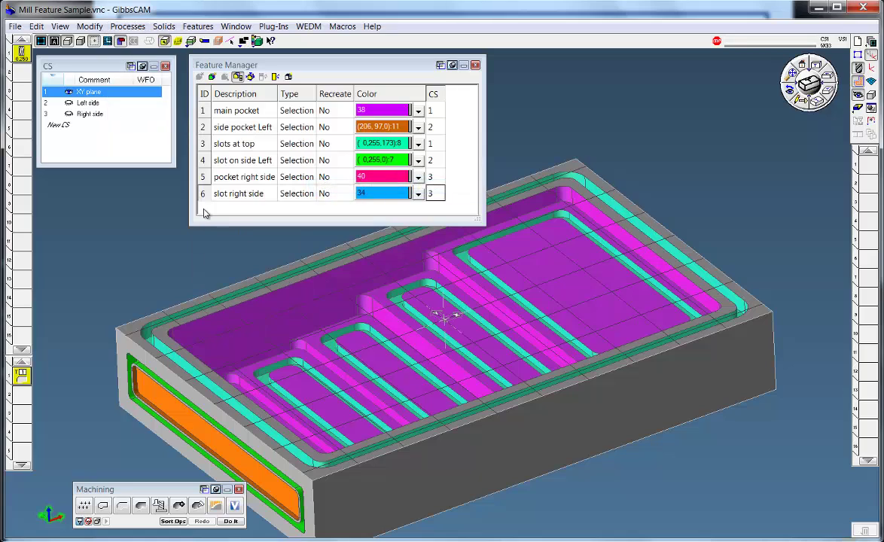
{"action": "double_click", "coordinate": [23, 377]}
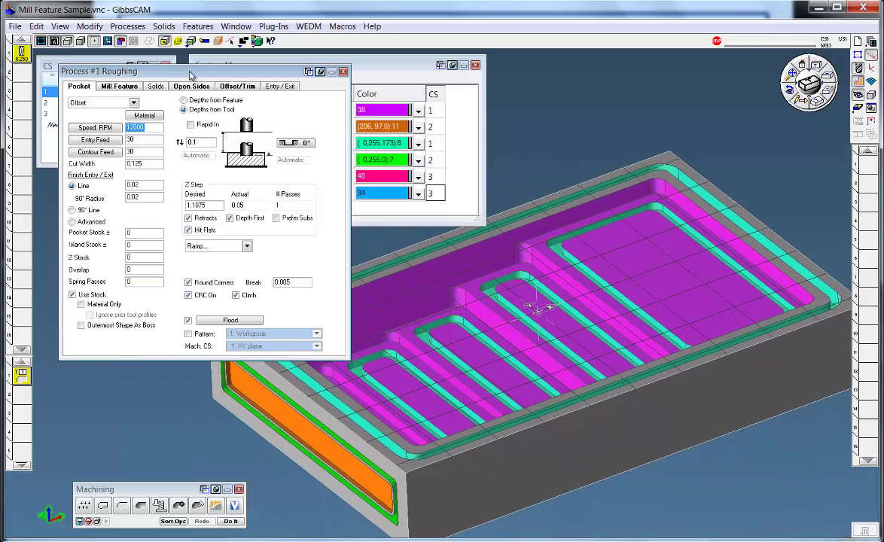
{"action": "left_click_drag", "start_coordinate": [173, 72], "coordinate": [196, 111]}
Step: Examine the roughing process's Mill Feature Approach Z options and clearance value, comparing them with the Pocket settings
{"action": "left_click", "coordinate": [142, 125]}
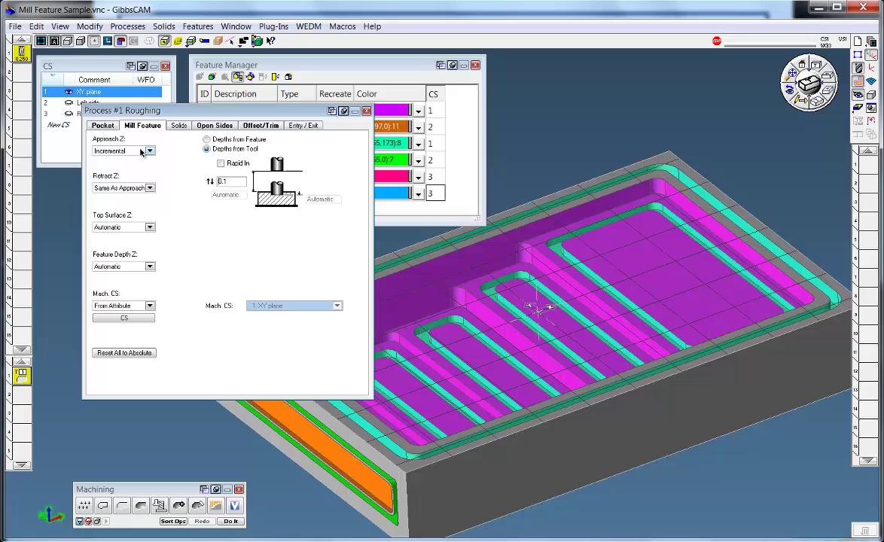
{"action": "left_click", "coordinate": [135, 149]}
{"action": "left_click", "coordinate": [136, 179]}
{"action": "double_click", "coordinate": [231, 182]}
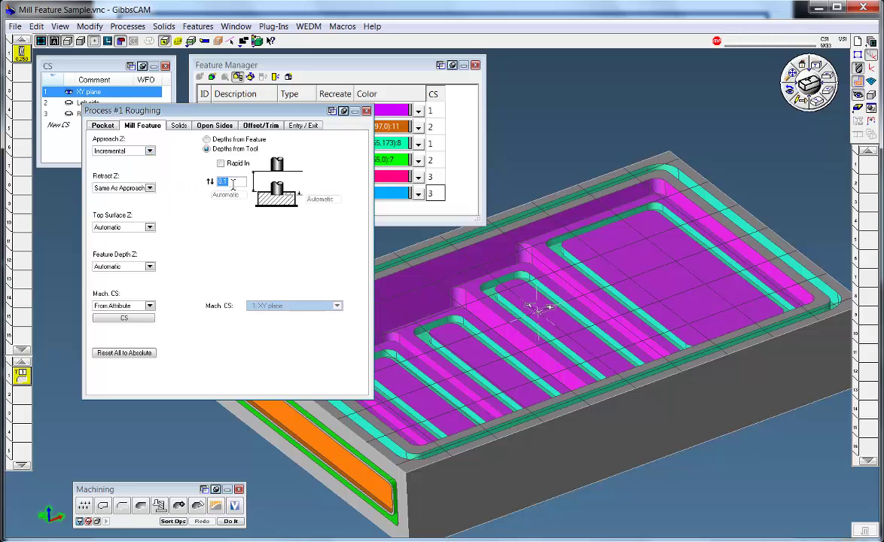
{"action": "left_click", "coordinate": [103, 125]}
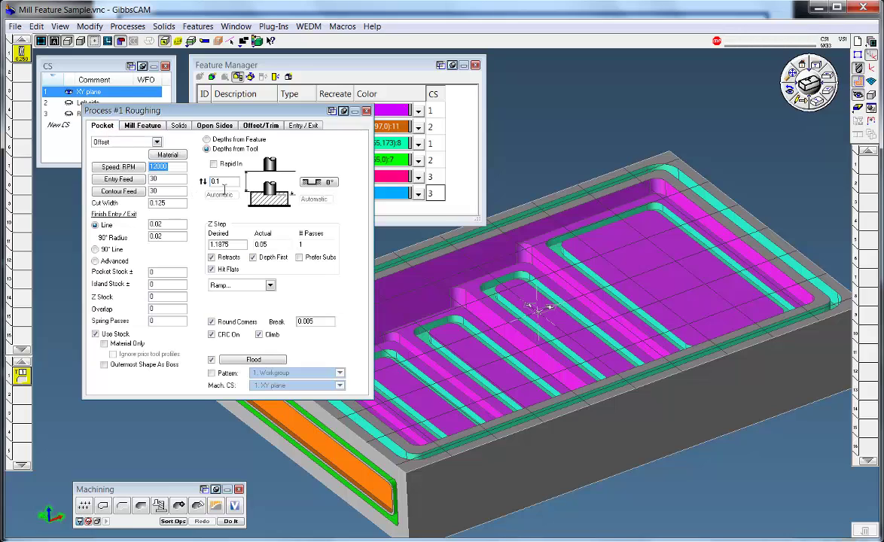
{"action": "left_click", "coordinate": [141, 126]}
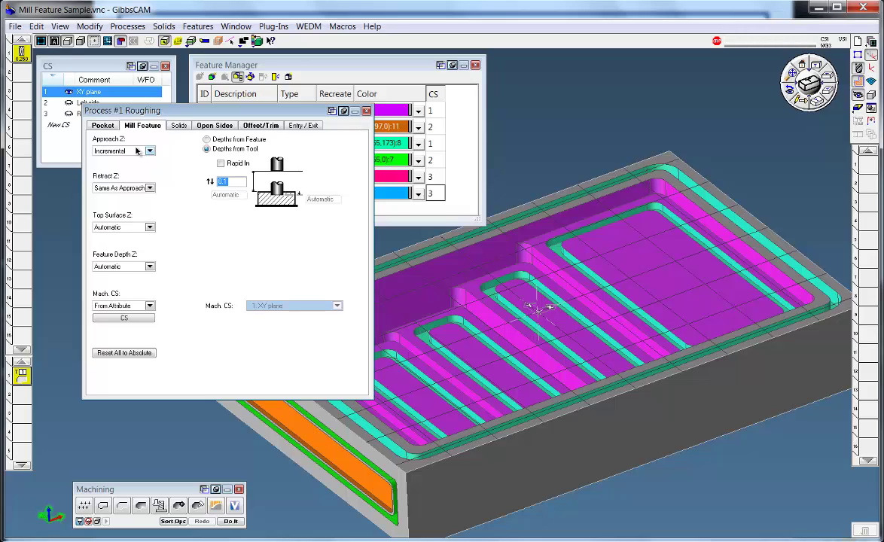
Step: Try an Absolute Retract Z in the roughing process, then restore it to Same As Approach
{"action": "left_click", "coordinate": [149, 189]}
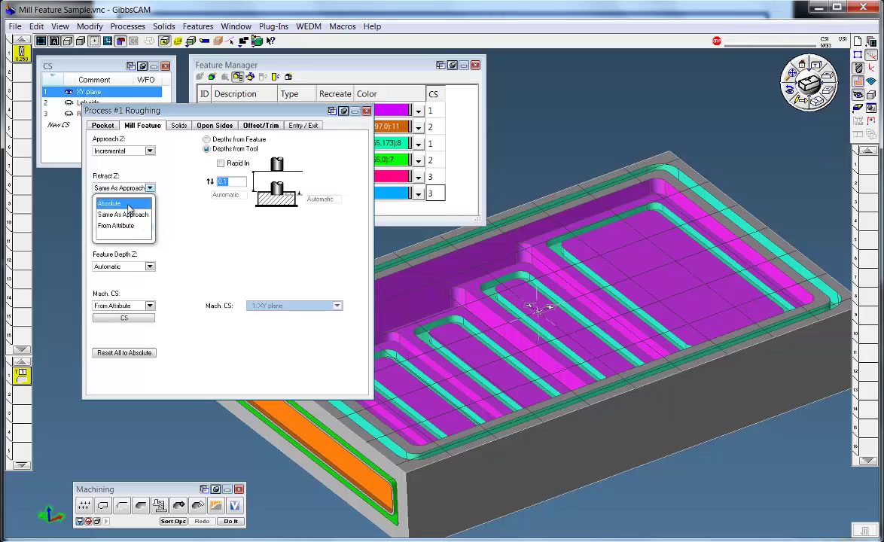
{"action": "left_click", "coordinate": [123, 204]}
{"action": "left_click", "coordinate": [317, 167]}
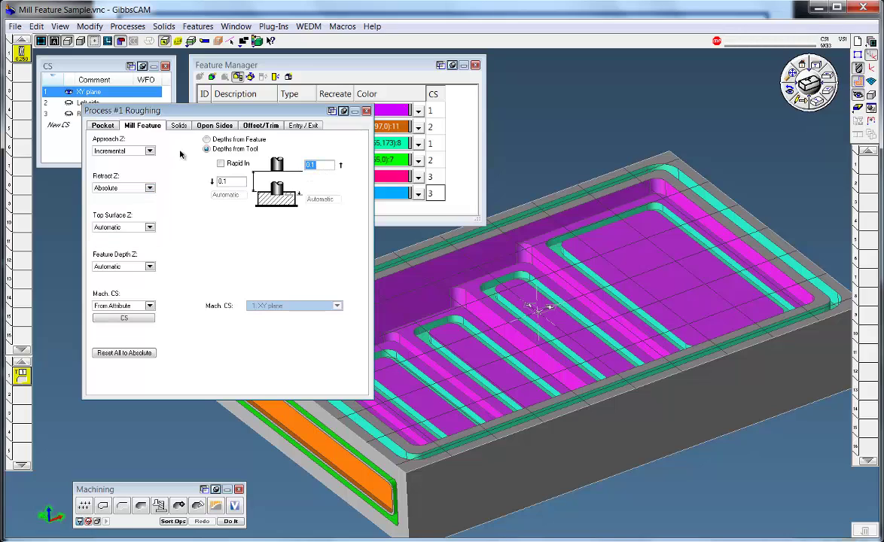
{"action": "left_click", "coordinate": [104, 126]}
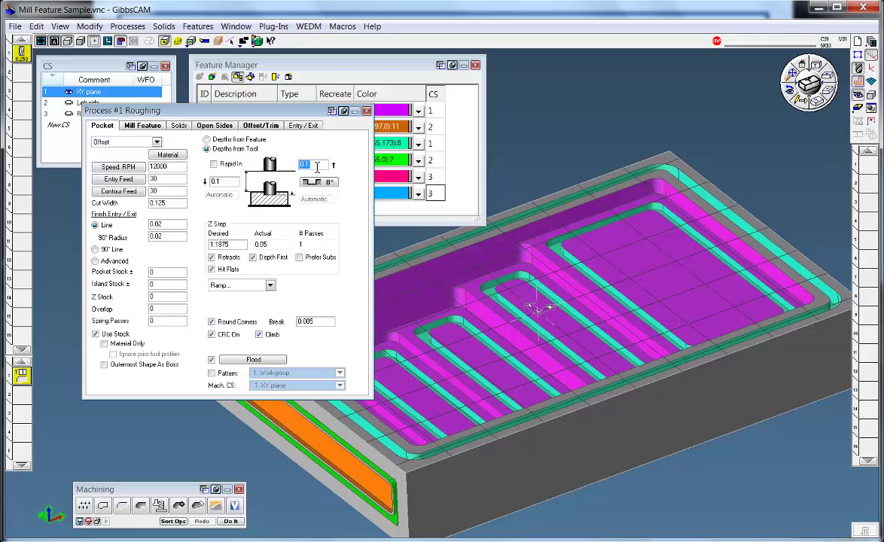
{"action": "left_click", "coordinate": [135, 126]}
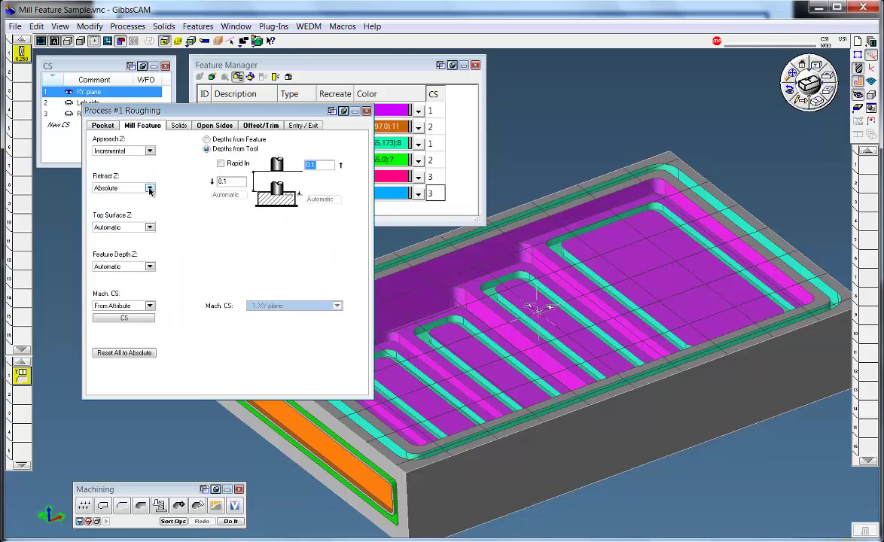
{"action": "left_click", "coordinate": [150, 191]}
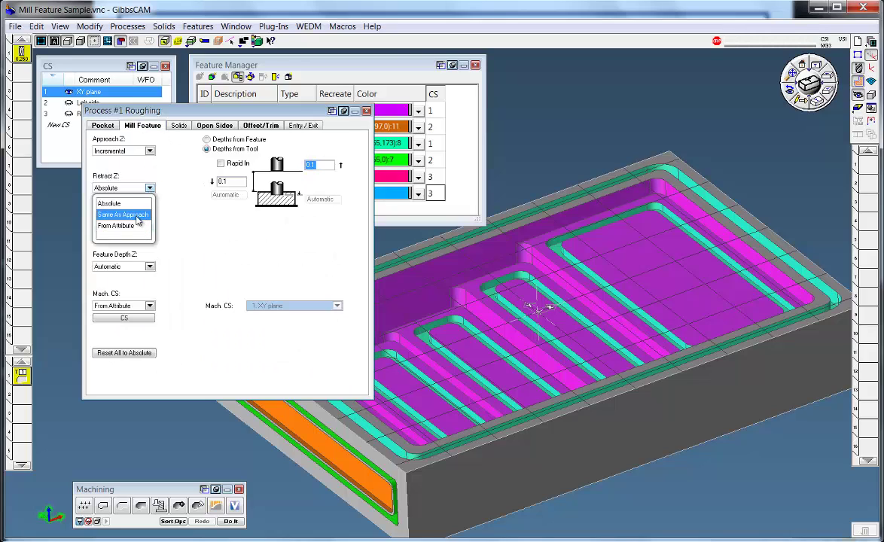
{"action": "left_click", "coordinate": [124, 215]}
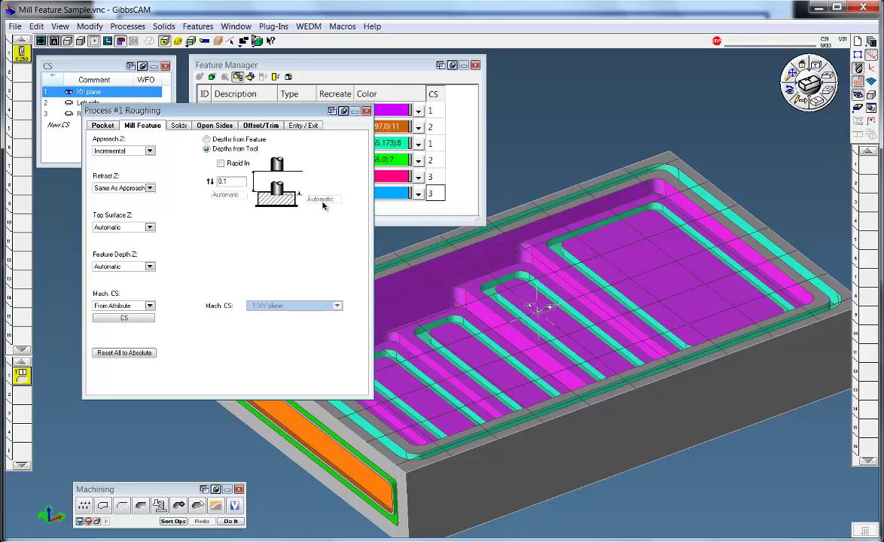
Step: Check the machining CS source in the roughing process's Mill Feature and Pocket settings, then close the process
{"action": "left_click", "coordinate": [149, 307]}
{"action": "left_click", "coordinate": [139, 285]}
{"action": "left_click", "coordinate": [104, 125]}
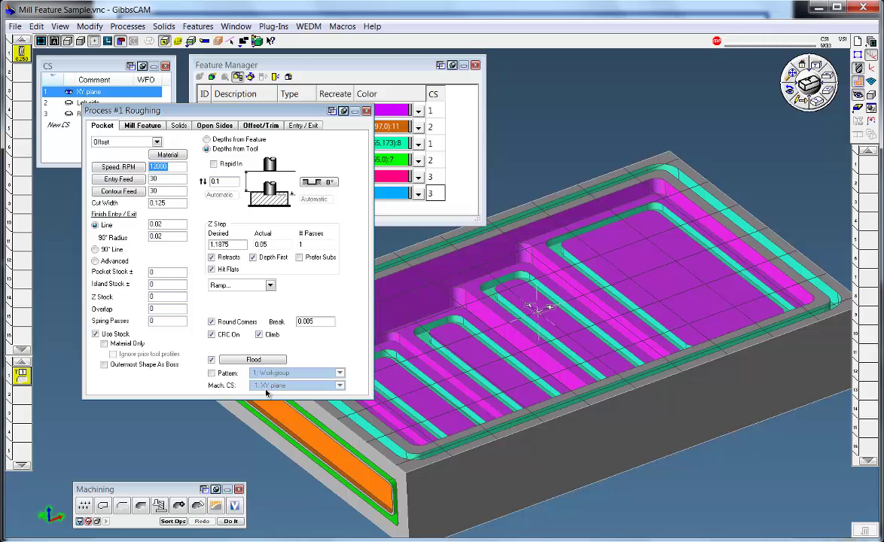
{"action": "left_click", "coordinate": [366, 112]}
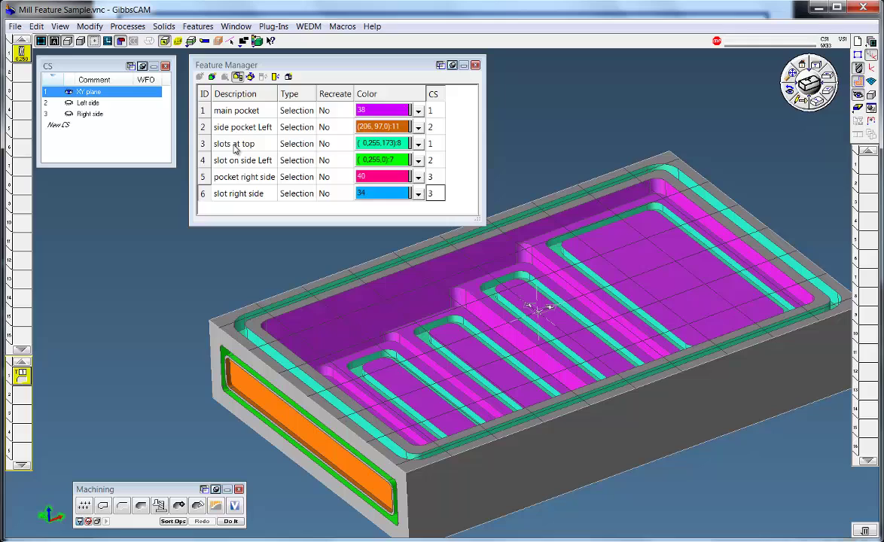
Step: Generate the roughing toolpaths for the main pocket, side pocket Left and pocket right side features together
{"action": "left_click", "coordinate": [230, 111]}
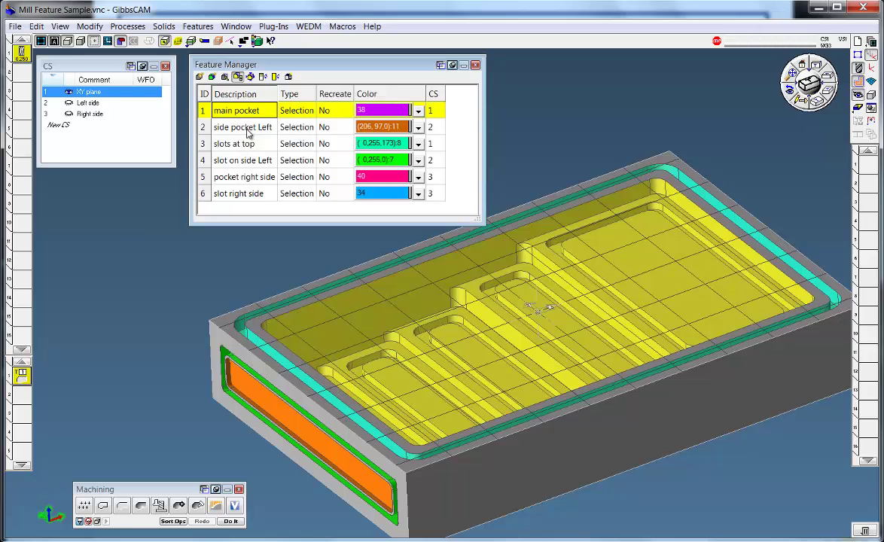
{"action": "left_click", "coordinate": [239, 128], "text": "shift"}
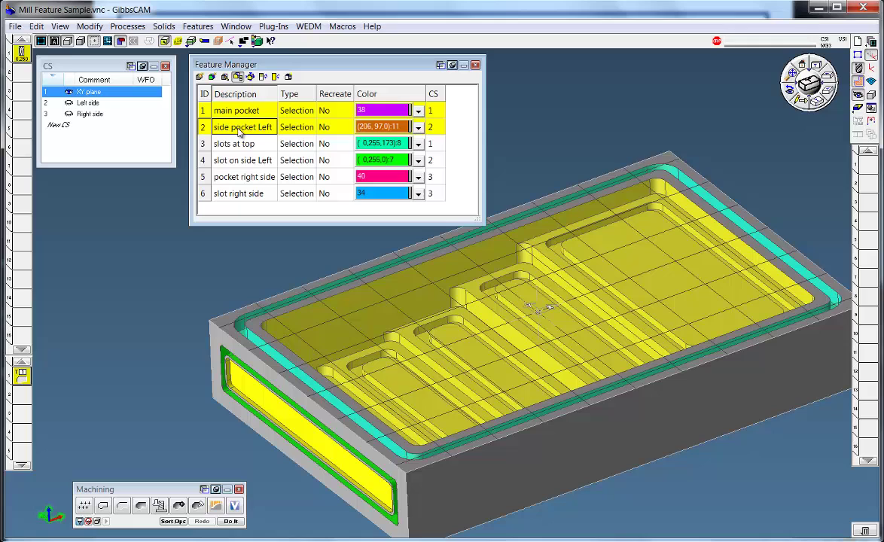
{"action": "left_click", "coordinate": [245, 182], "text": "ctrl"}
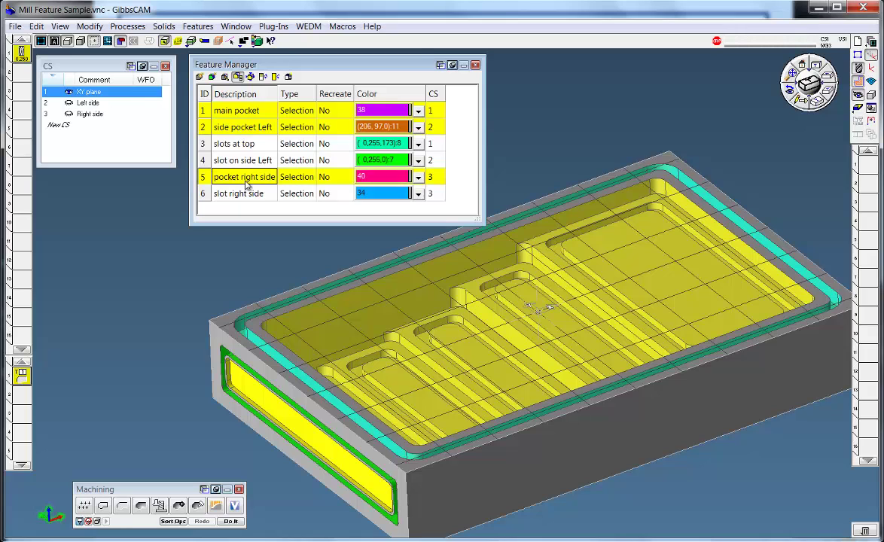
{"action": "left_click", "coordinate": [229, 521]}
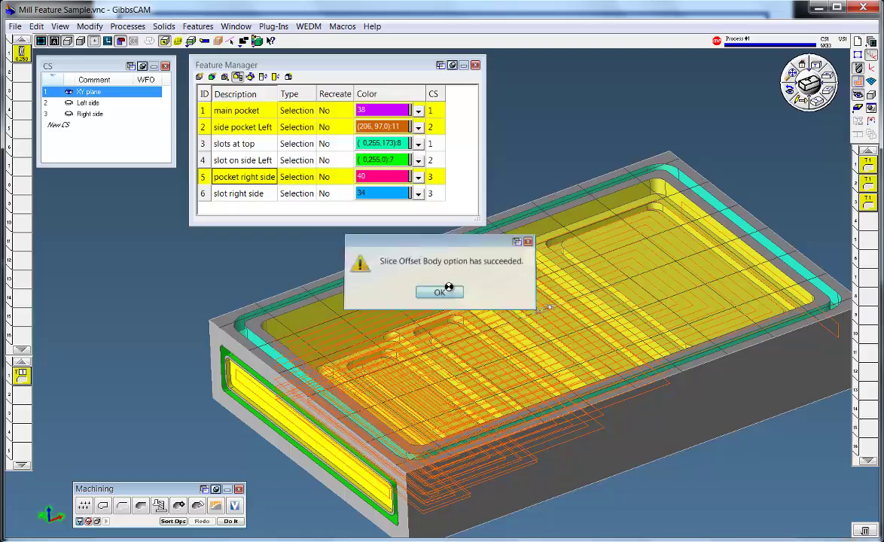
{"action": "left_click", "coordinate": [440, 292]}
{"action": "middle_click_drag", "start_coordinate": [572, 284], "coordinate": [422, 285]}
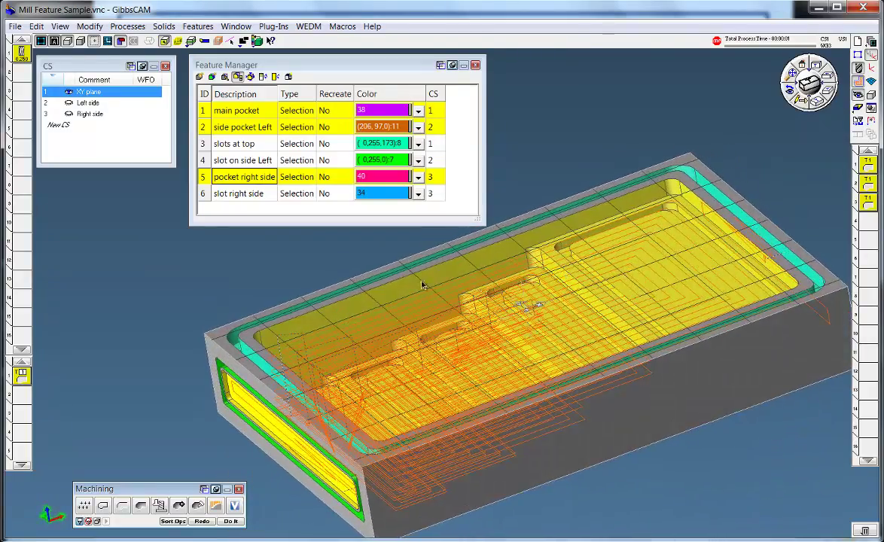
Step: Load the saved slot milling process from the Slots group of the Feature milling processes
{"action": "left_click", "coordinate": [127, 26]}
{"action": "mouse_move", "coordinate": [188, 119]}
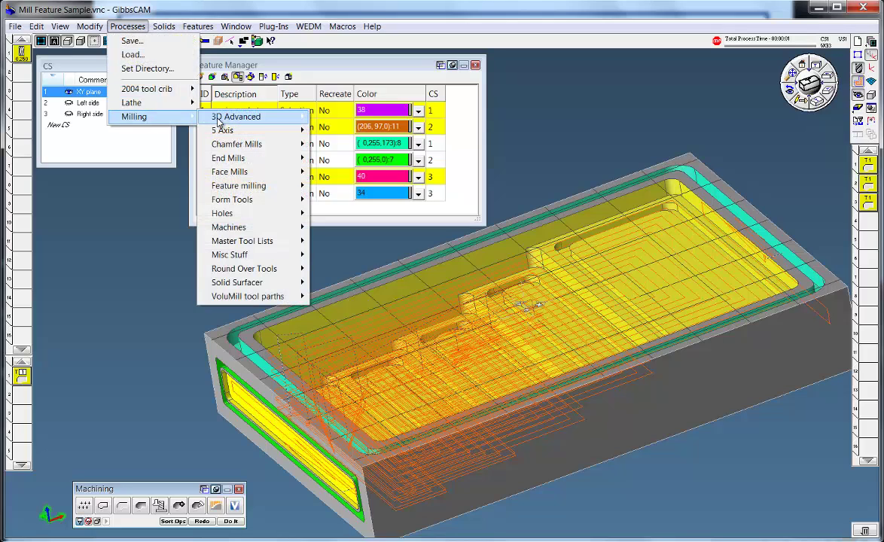
{"action": "mouse_move", "coordinate": [251, 192]}
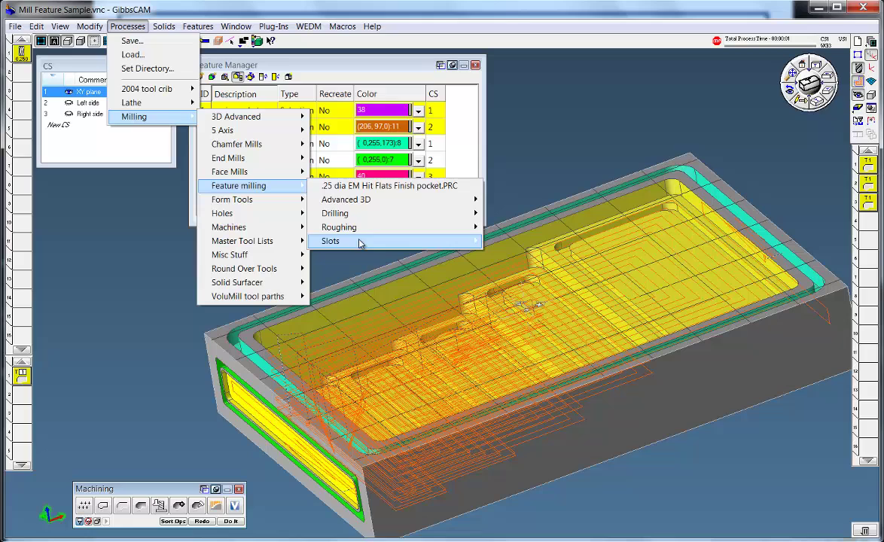
{"action": "mouse_move", "coordinate": [460, 243]}
{"action": "left_click", "coordinate": [506, 245]}
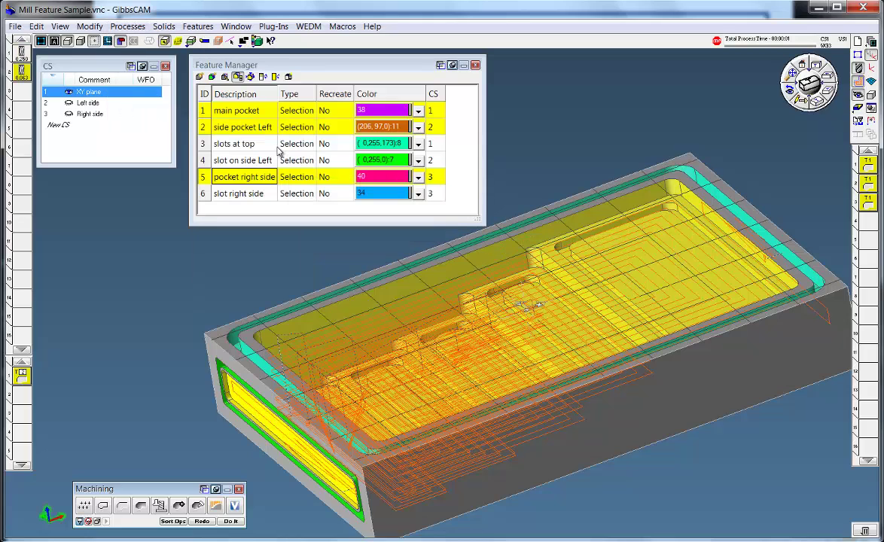
Step: Generate the slot toolpaths for the slots at top, slot on side Left and slot right side features together
{"action": "left_click", "coordinate": [245, 143]}
{"action": "left_click", "coordinate": [237, 160], "text": "ctrl"}
{"action": "left_click", "coordinate": [255, 194], "text": "ctrl"}
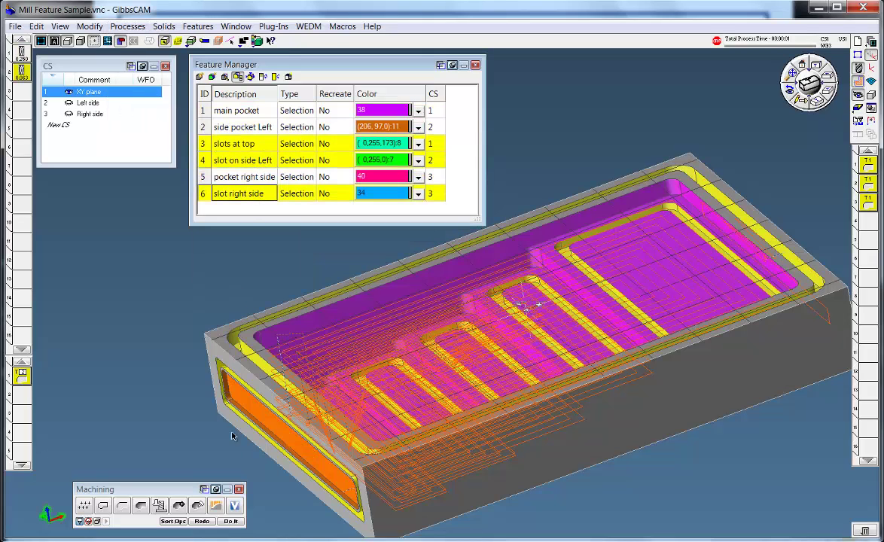
{"action": "left_click", "coordinate": [230, 521]}
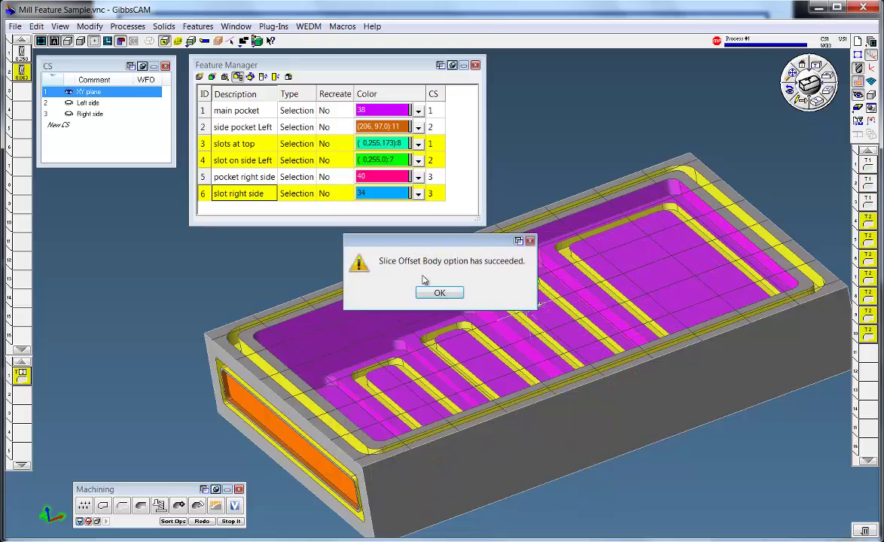
{"action": "left_click", "coordinate": [440, 293]}
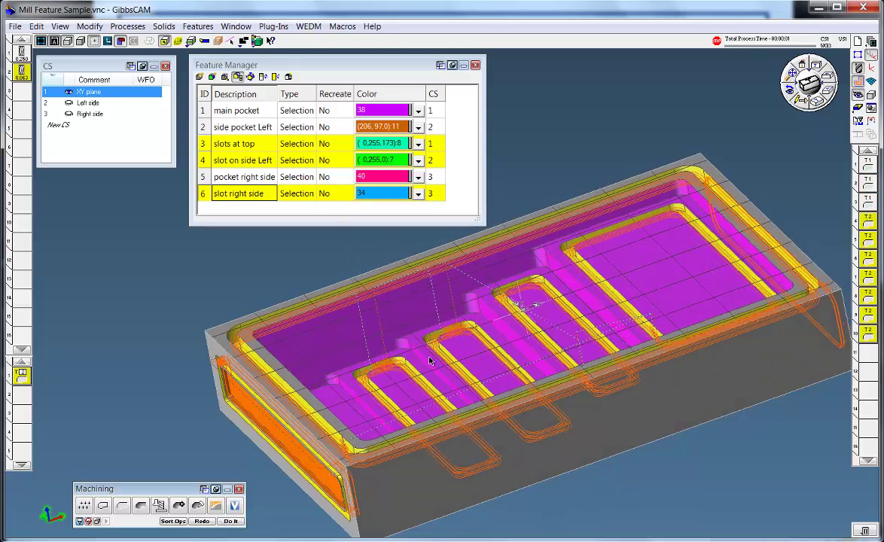
Step: Run the Flash CPR cut simulation of the pocket and slot operations through to the end and inspect the machined part
{"action": "middle_click_drag", "start_coordinate": [403, 321], "coordinate": [403, 316]}
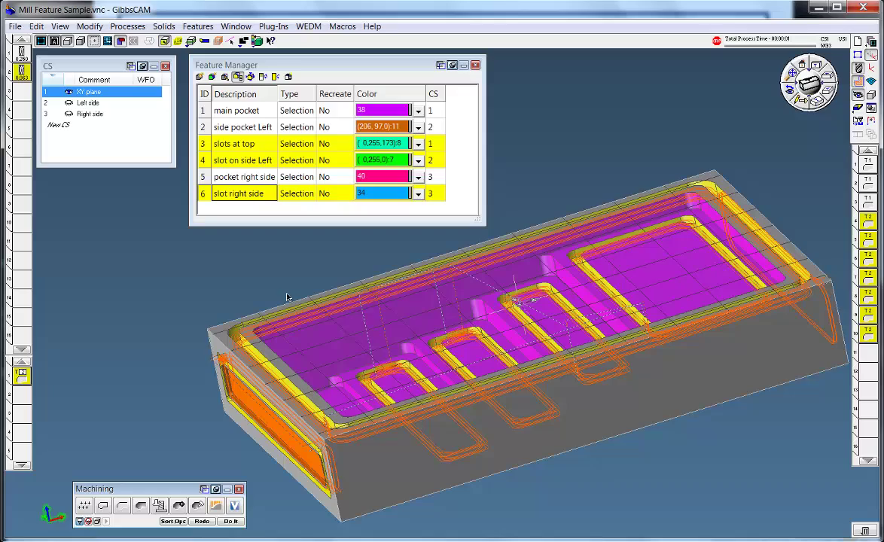
{"action": "middle_click_drag", "start_coordinate": [287, 298], "coordinate": [266, 287]}
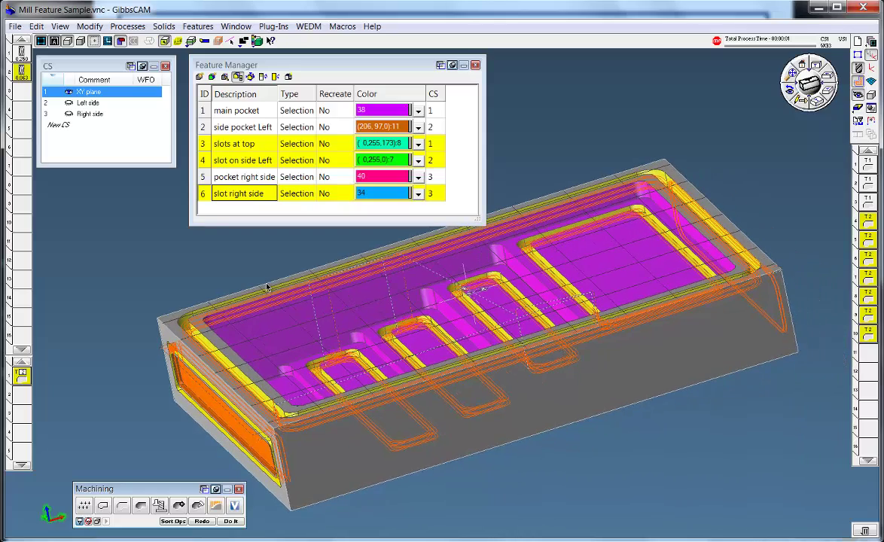
{"action": "middle_click_drag", "start_coordinate": [472, 394], "coordinate": [567, 341]}
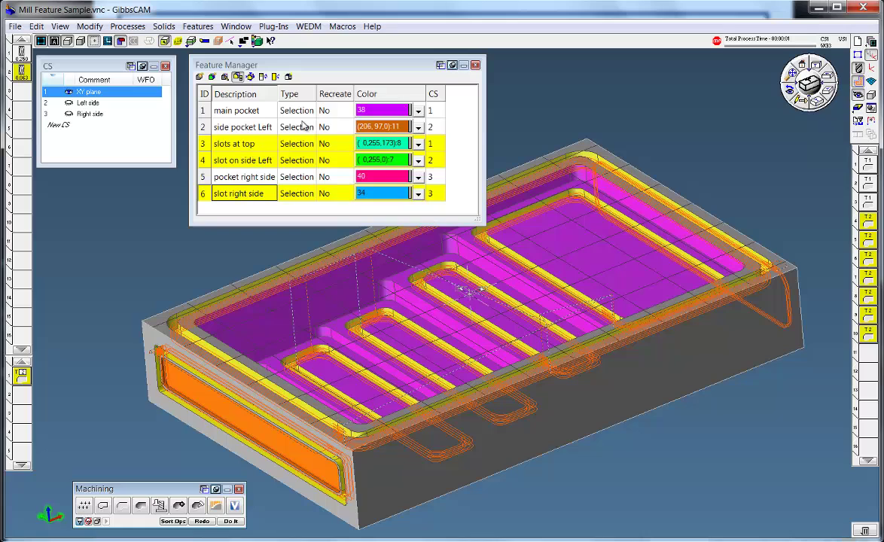
{"action": "left_click_drag", "start_coordinate": [312, 61], "coordinate": [309, 62]}
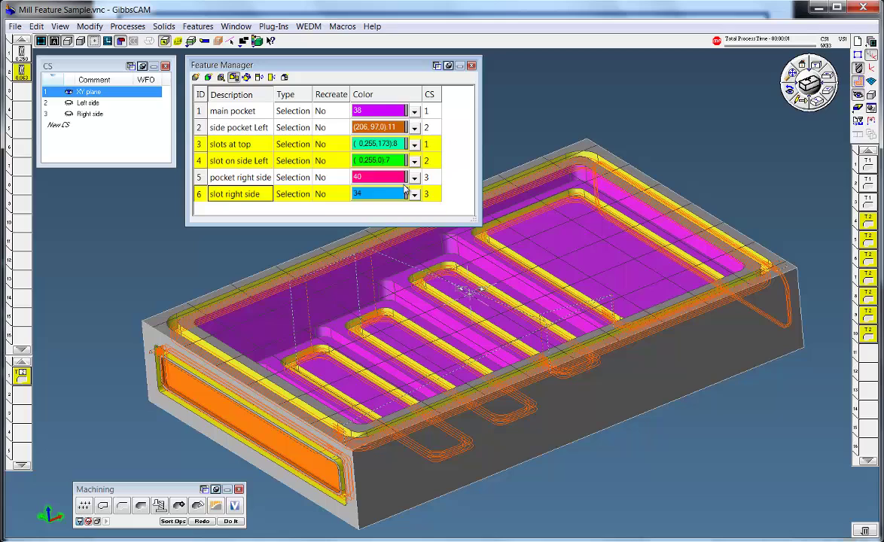
{"action": "left_click", "coordinate": [787, 99]}
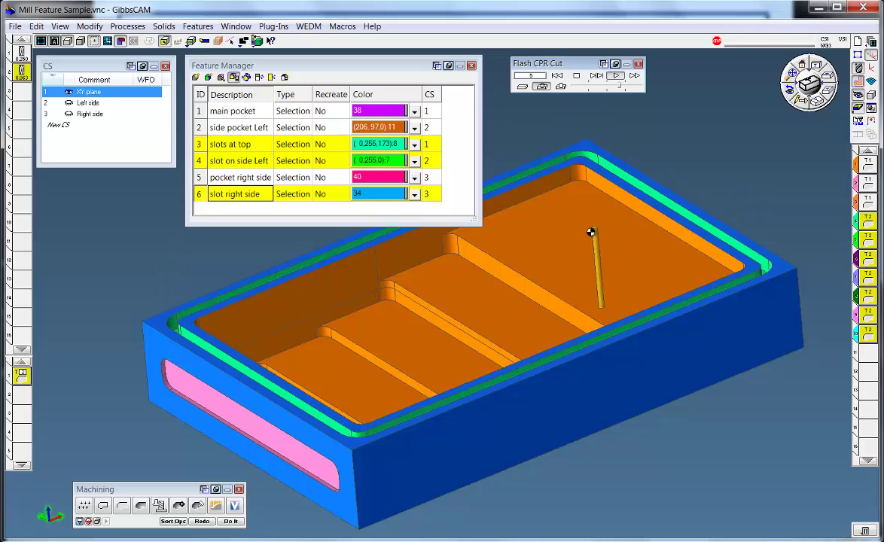
{"action": "left_click_drag", "start_coordinate": [471, 219], "coordinate": [464, 210]}
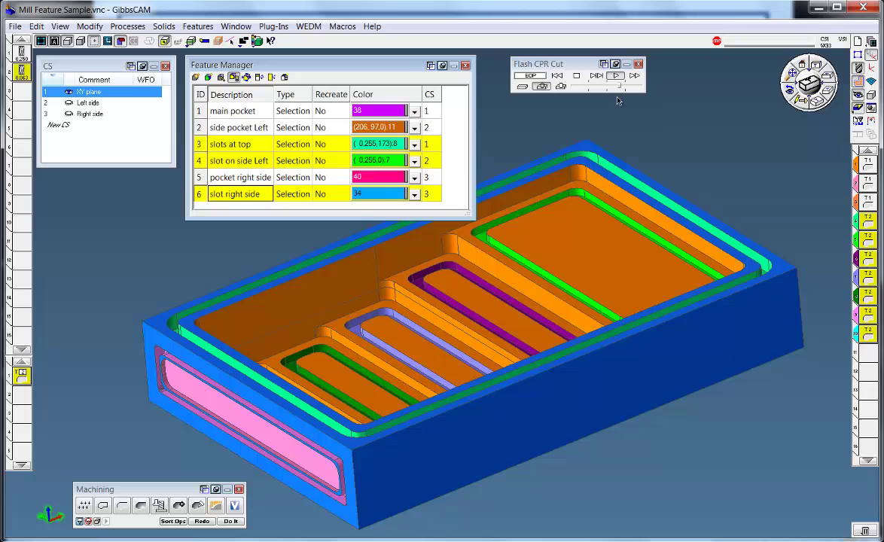
{"action": "middle_click_drag", "start_coordinate": [692, 171], "coordinate": [704, 198]}
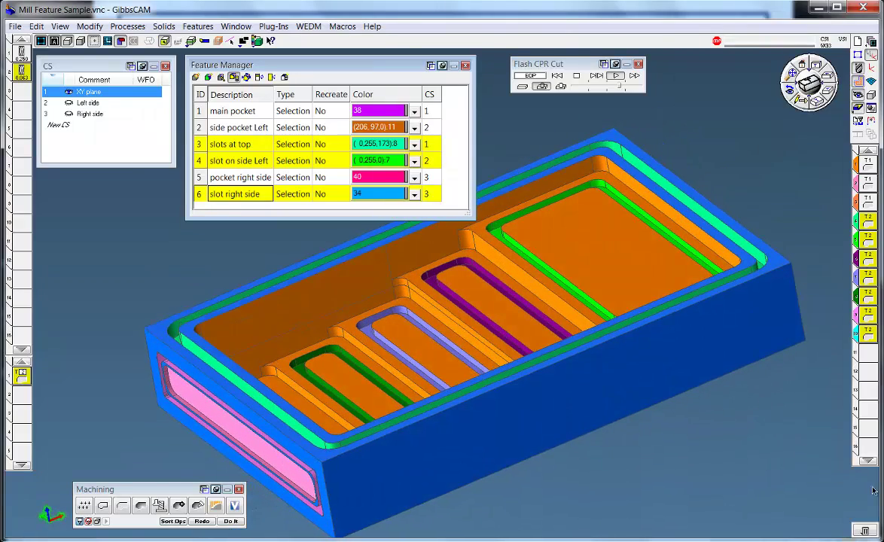